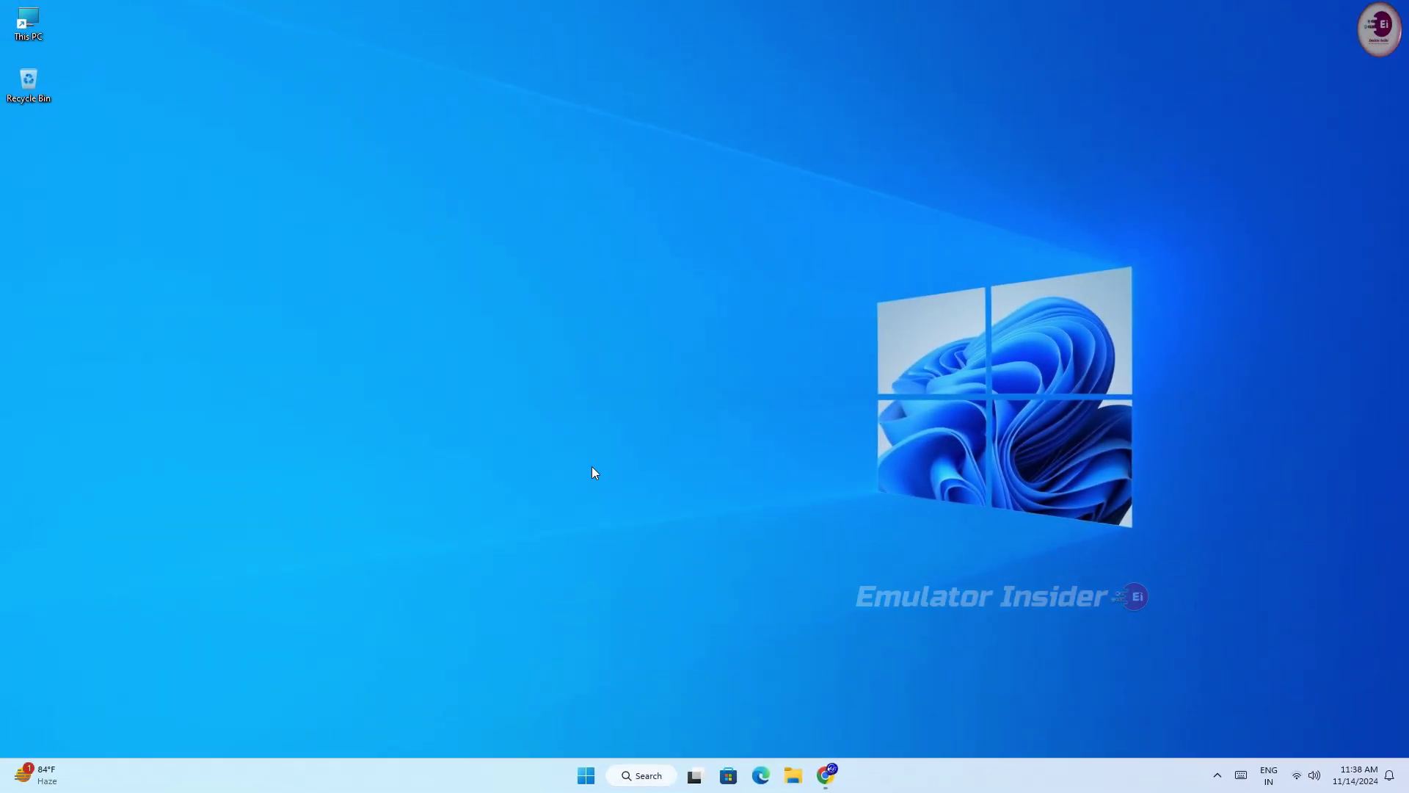
Switch to Chrome and download the GameLoop installer from the Free Fire PC page
left_click(836, 785)
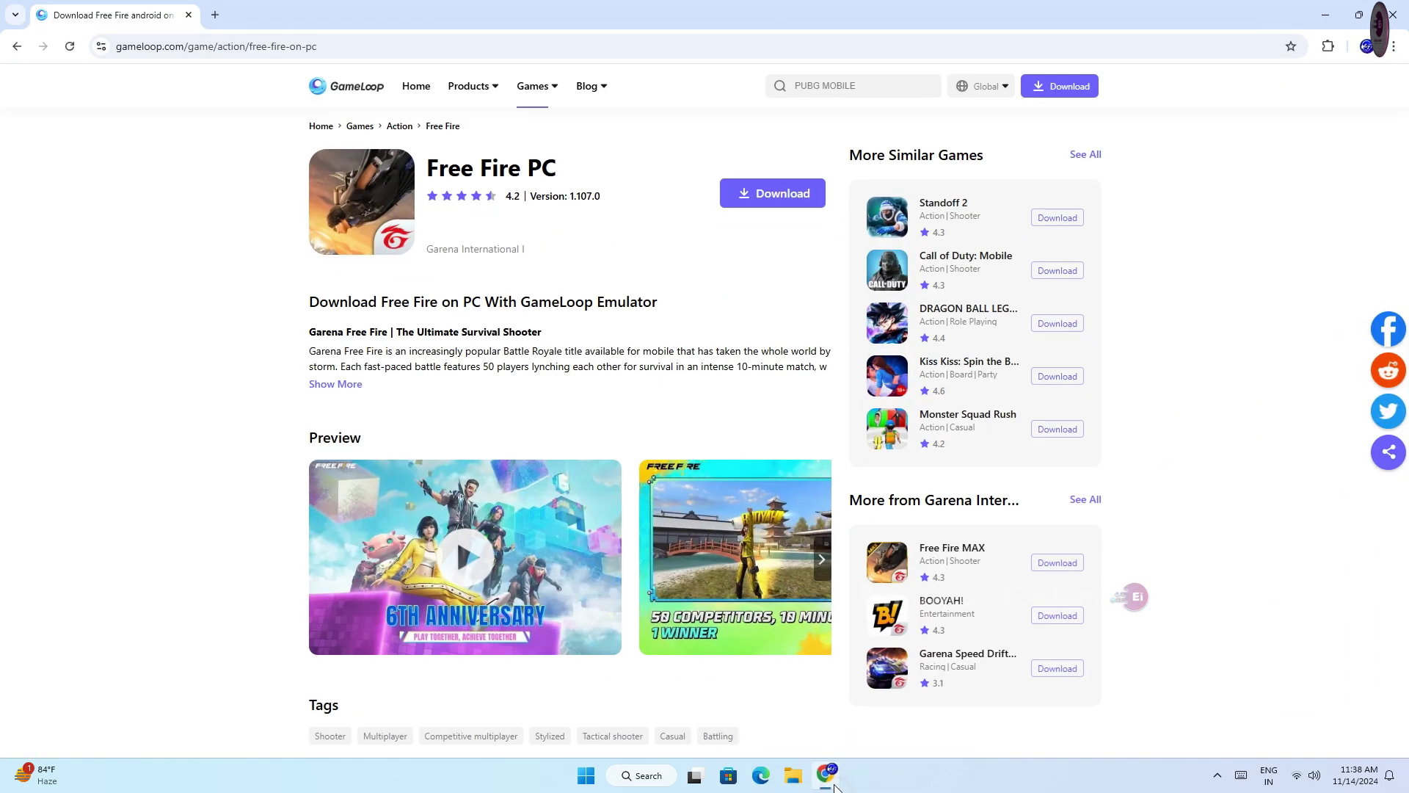
left_click_drag(426, 170, 574, 173)
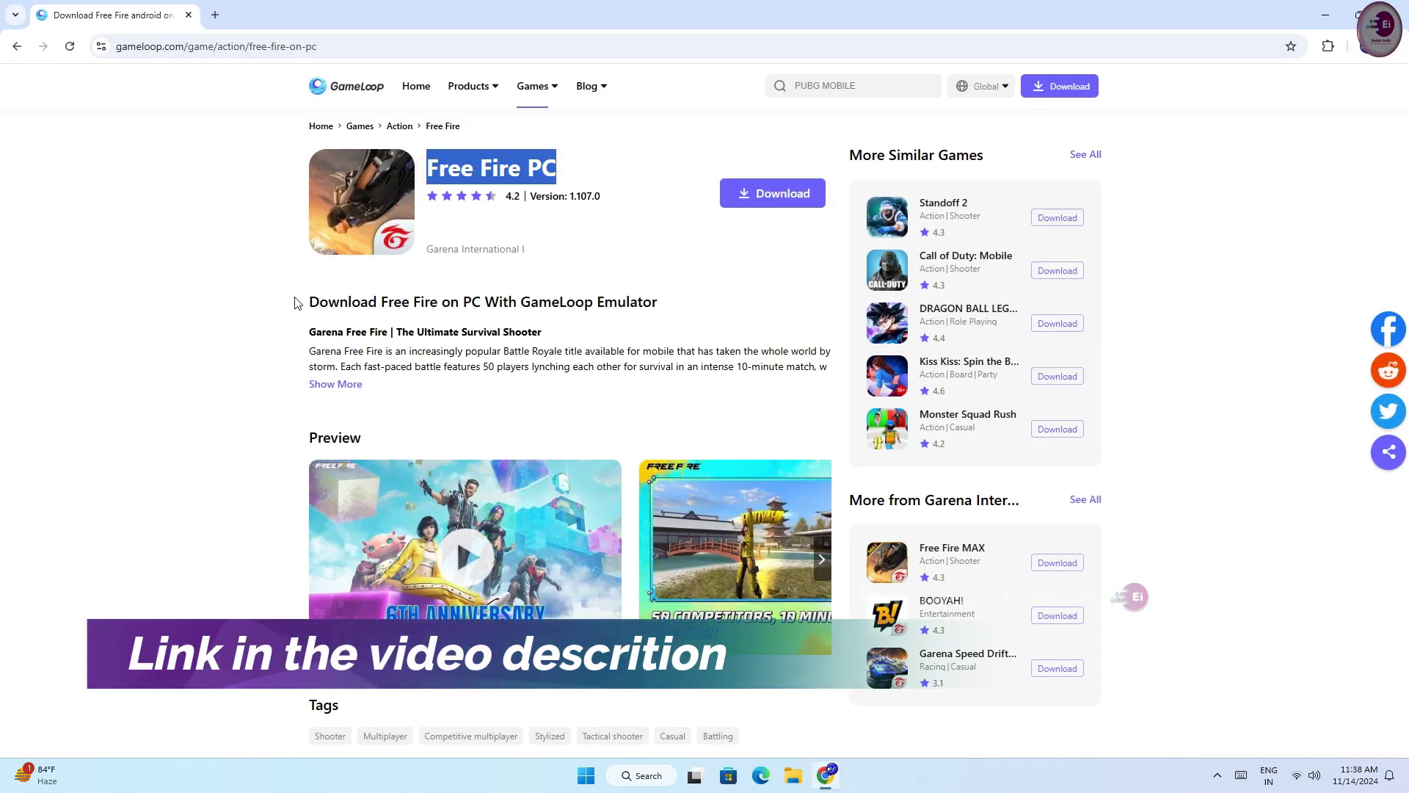
left_click_drag(310, 304, 686, 305)
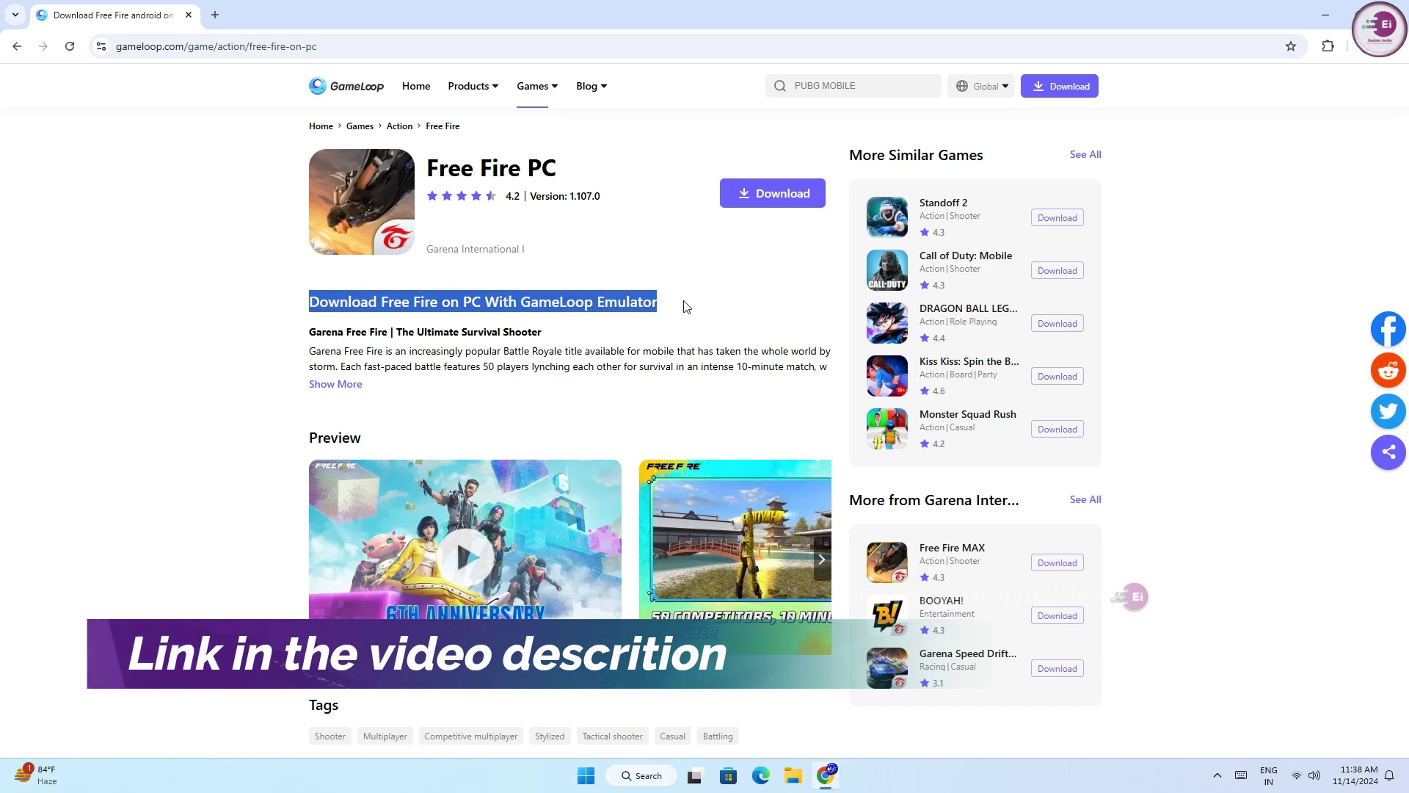
left_click(688, 276)
left_click(774, 194)
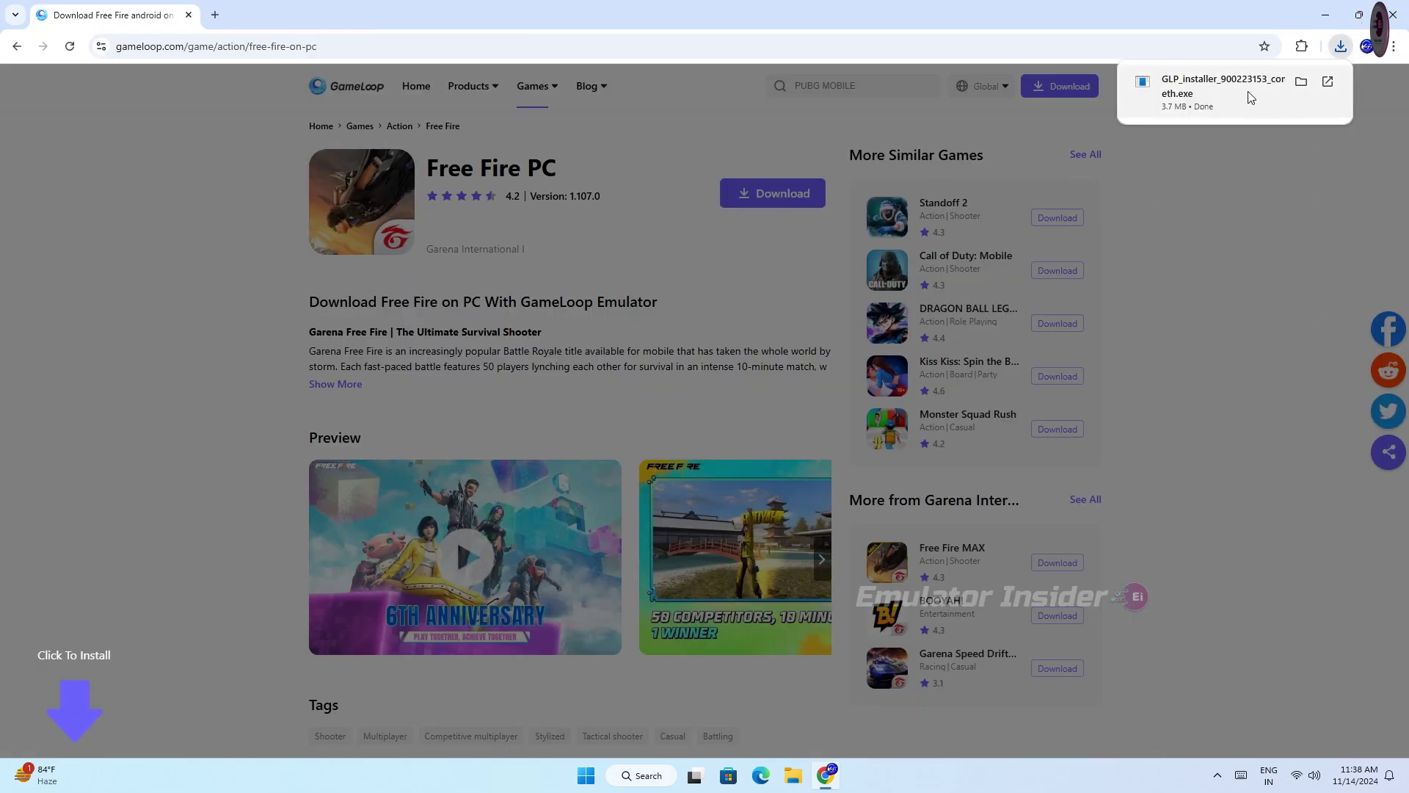
Run the downloaded GameLoop installer from its folder and close the Downloads window
left_click(1298, 82)
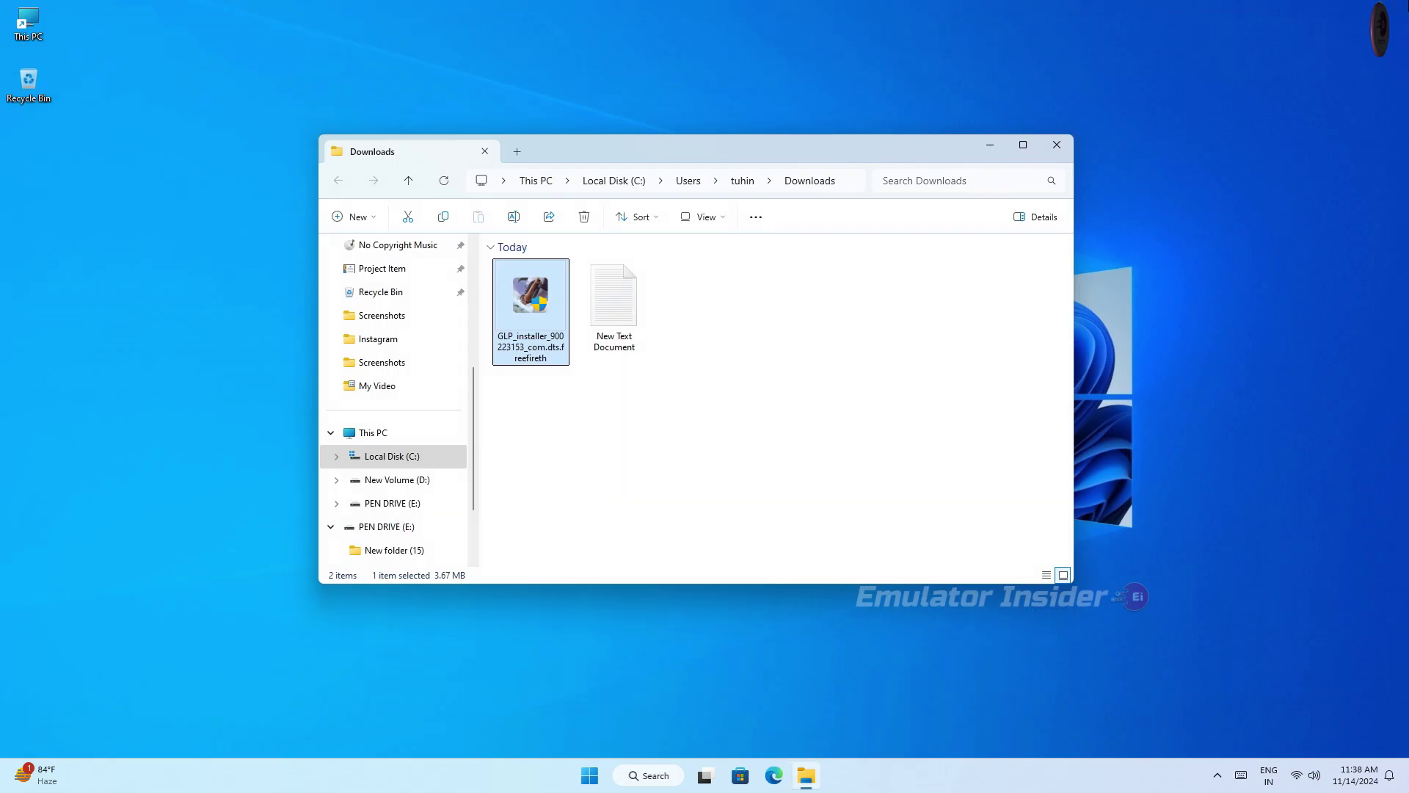
right_click(535, 277)
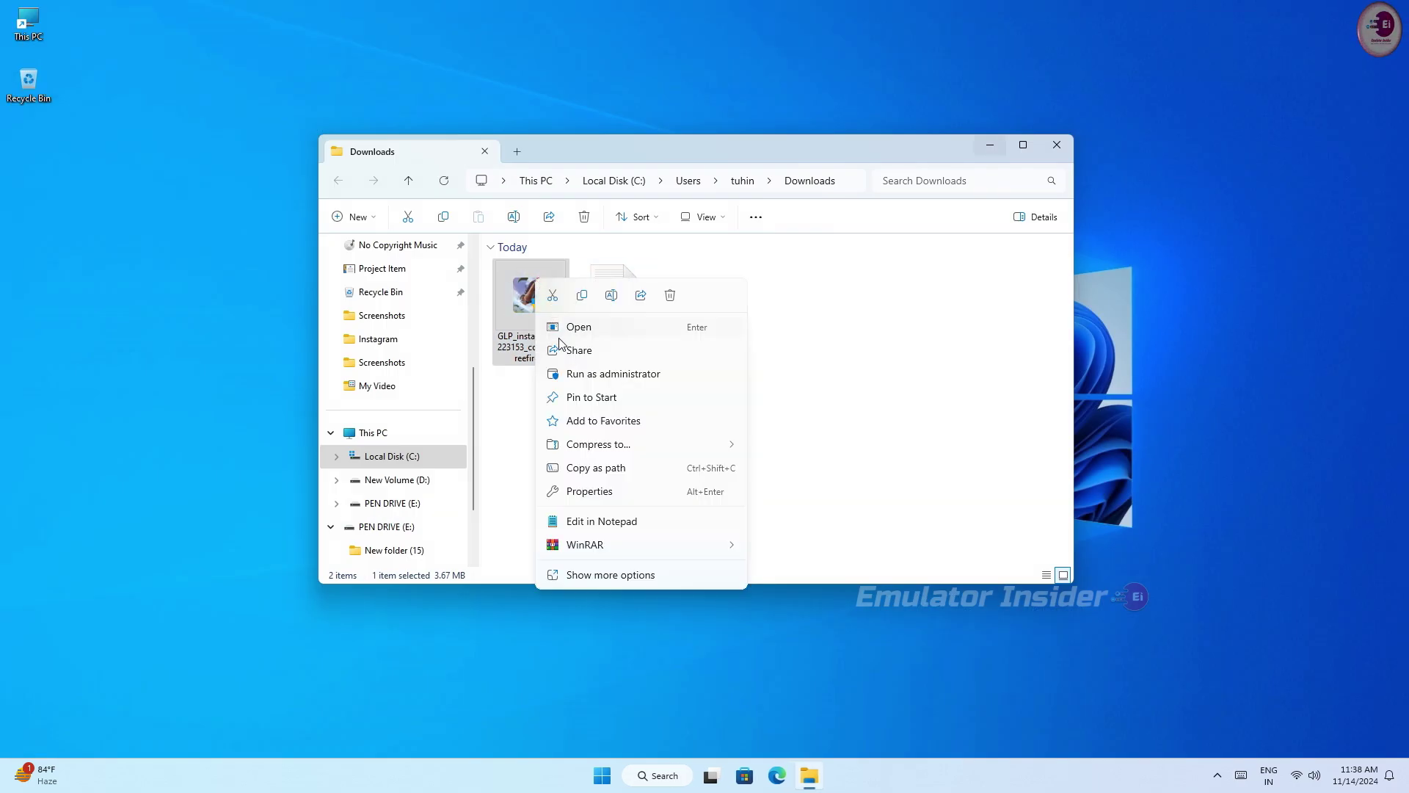
left_click(579, 327)
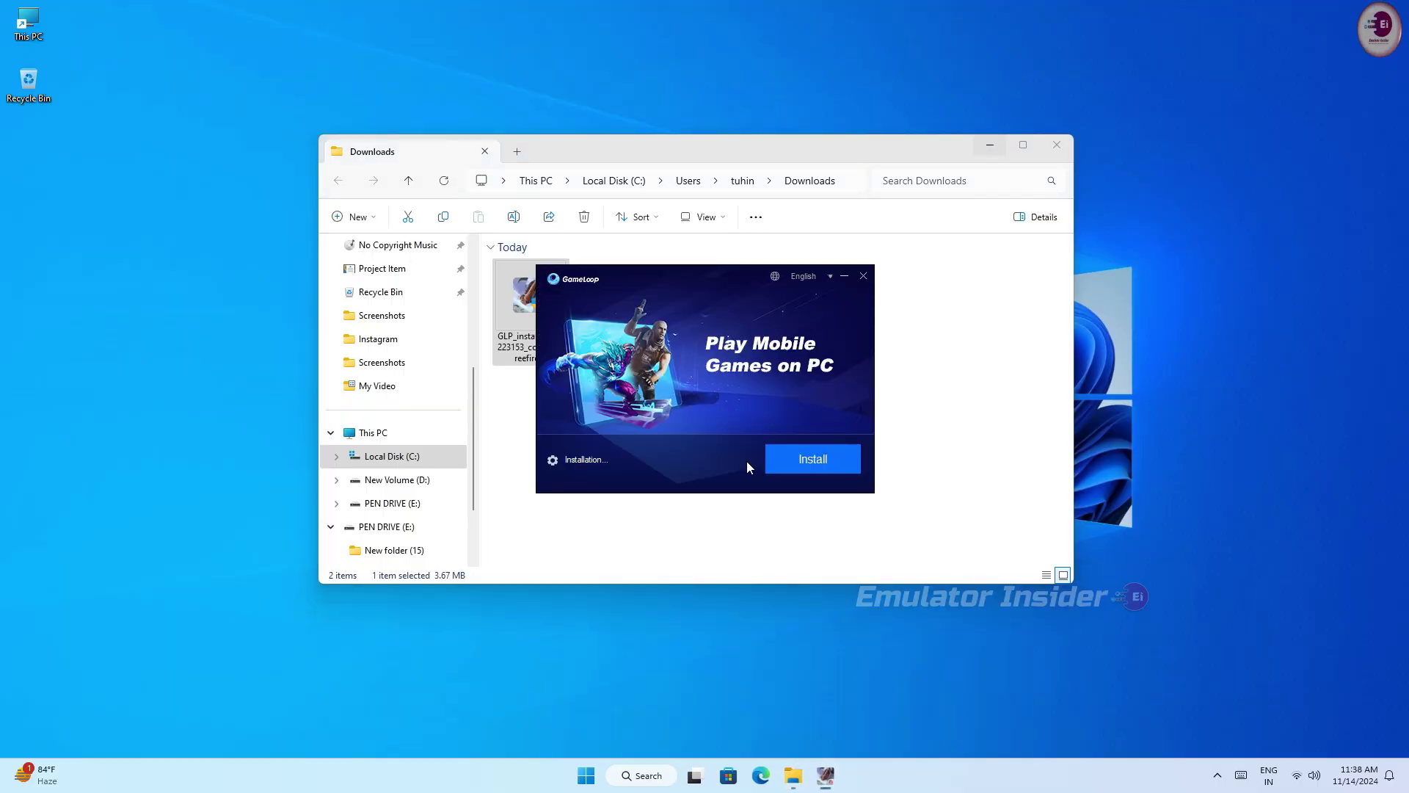
left_click(1053, 143)
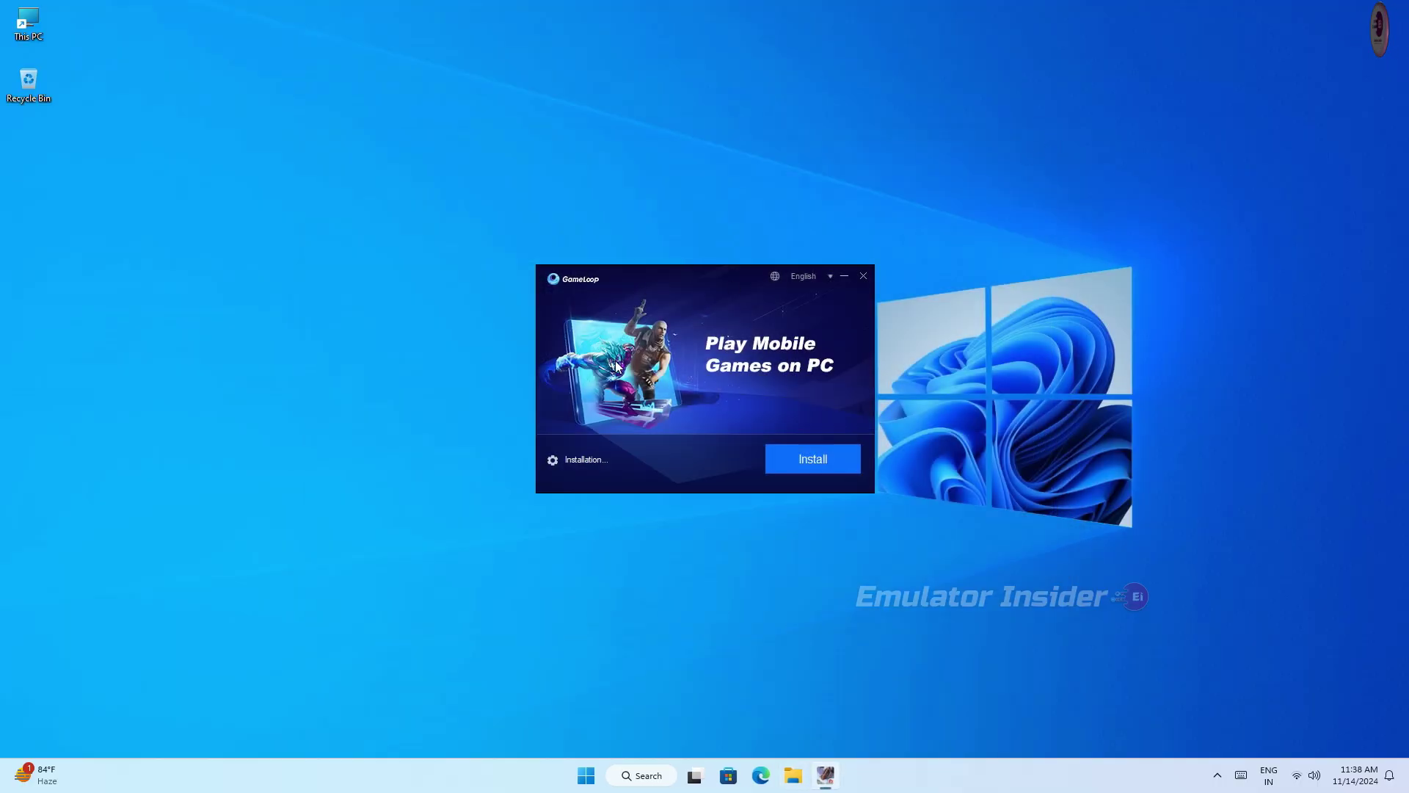
Set the installation folder to C:\Program Files\TxGameAssistant and install GameLoop
left_click(555, 460)
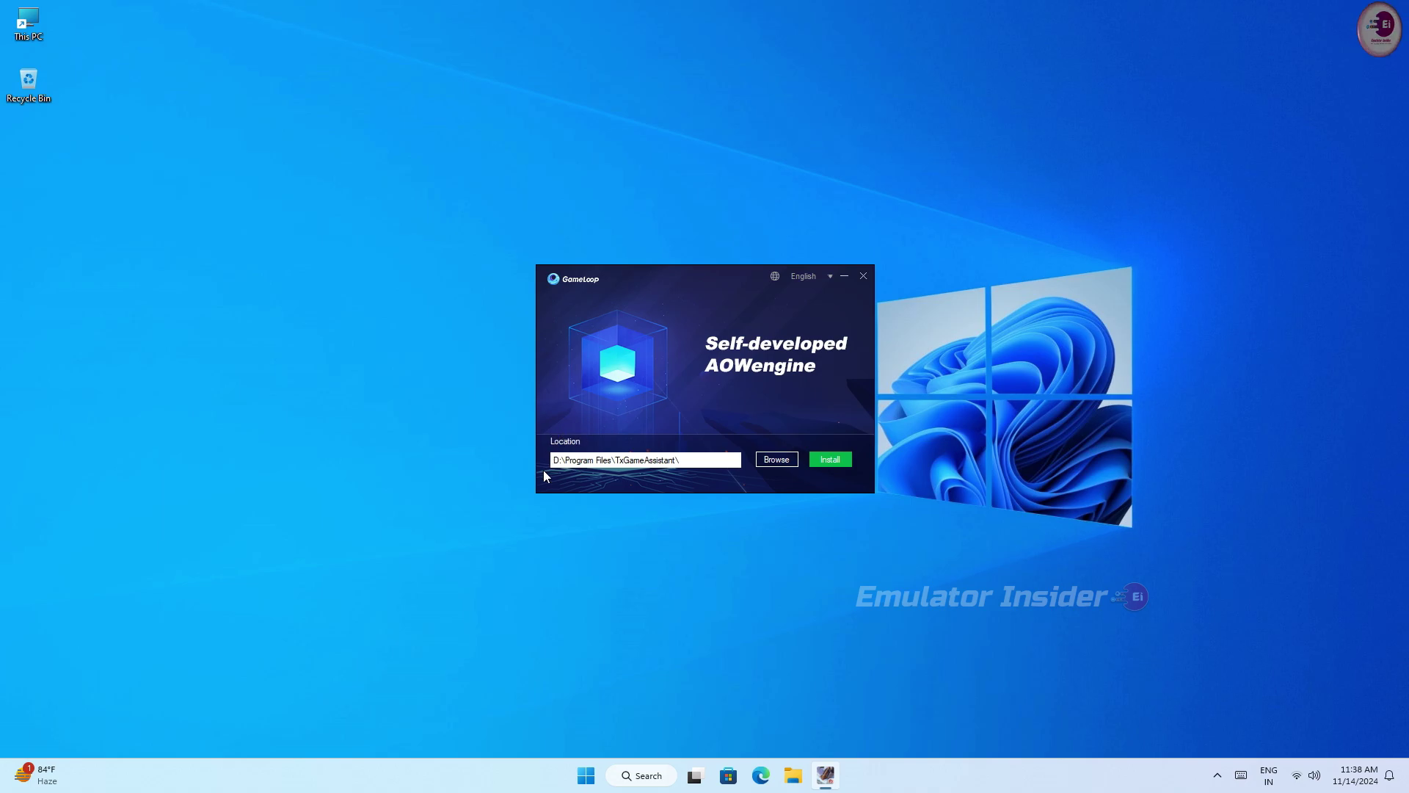
left_click(777, 460)
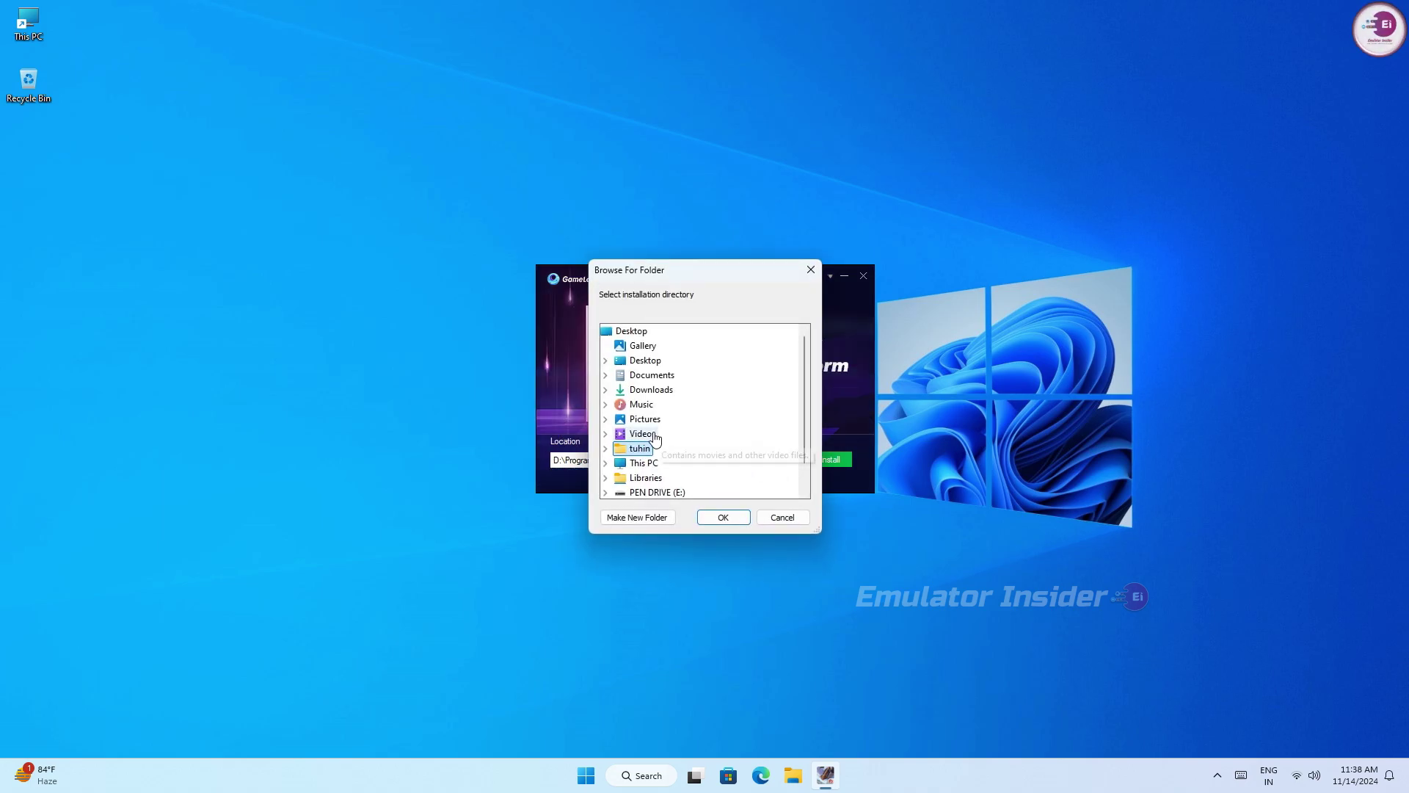
left_click(606, 463)
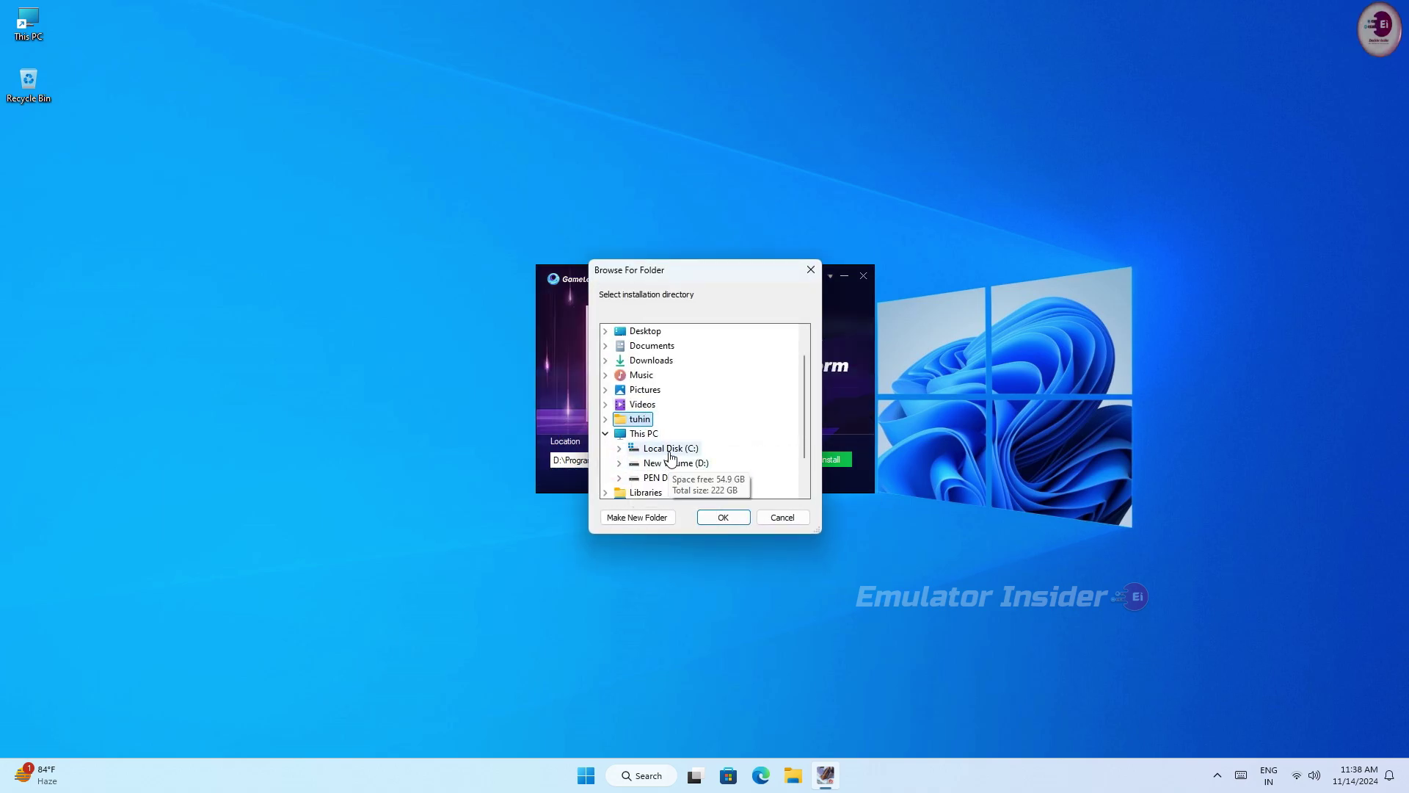
double_click(667, 450)
double_click(671, 425)
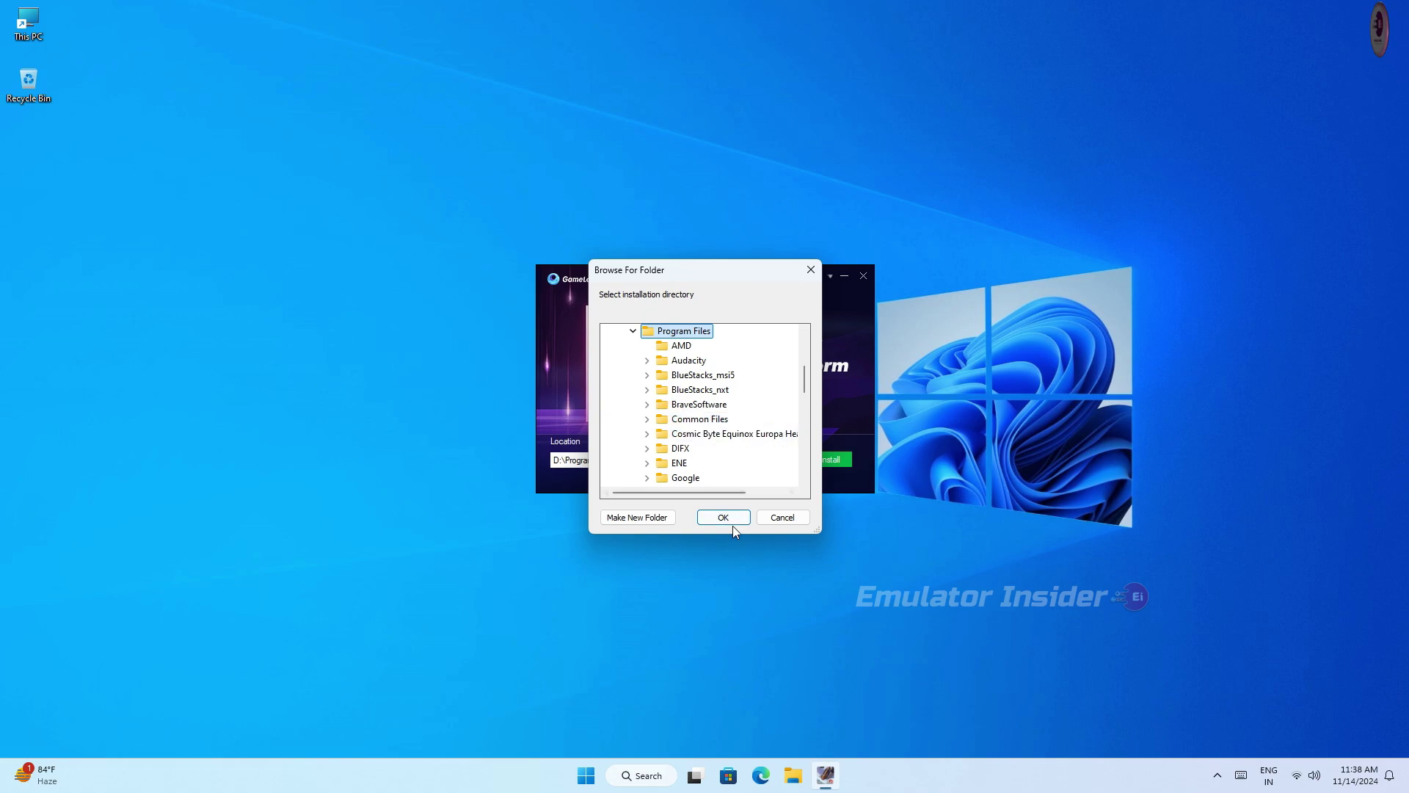
left_click(723, 517)
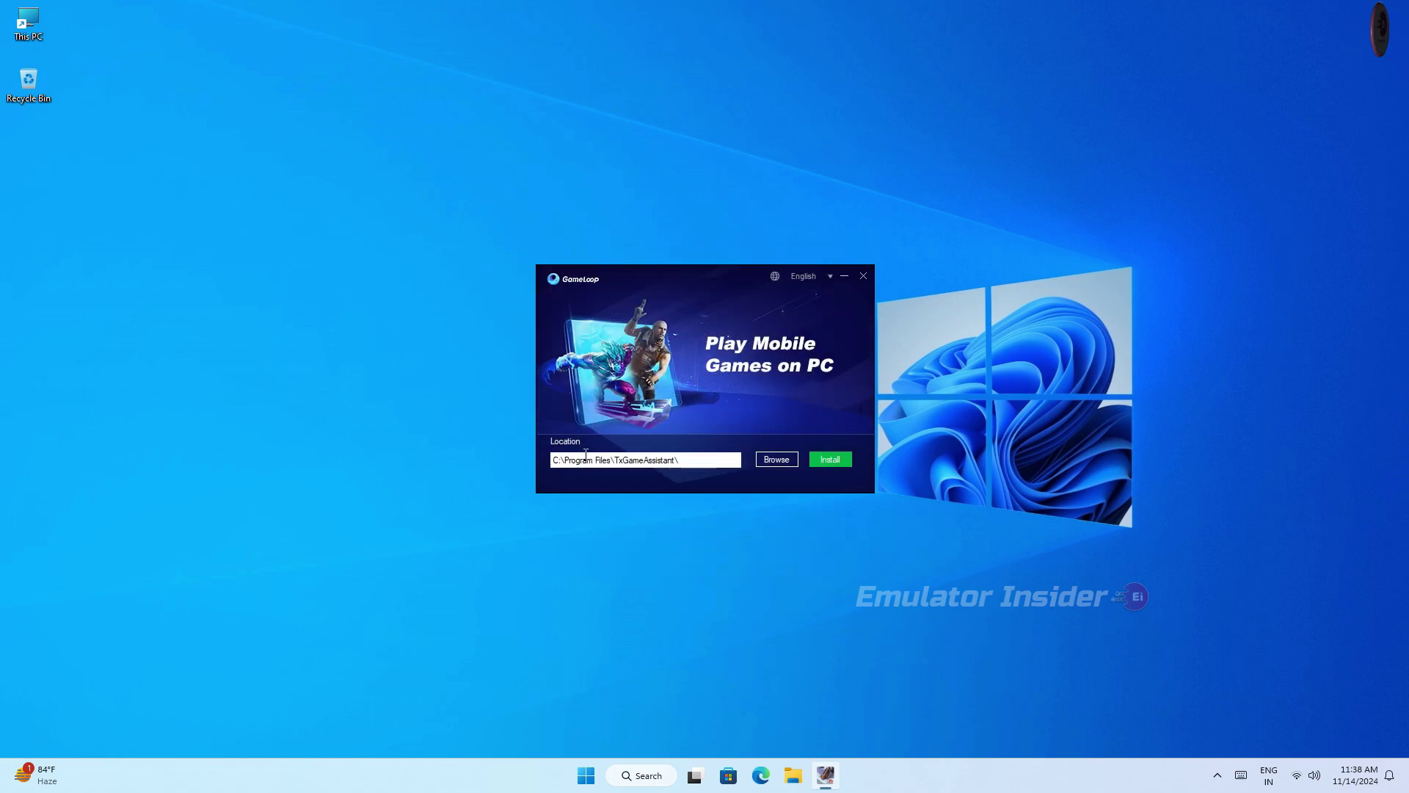
left_click(831, 460)
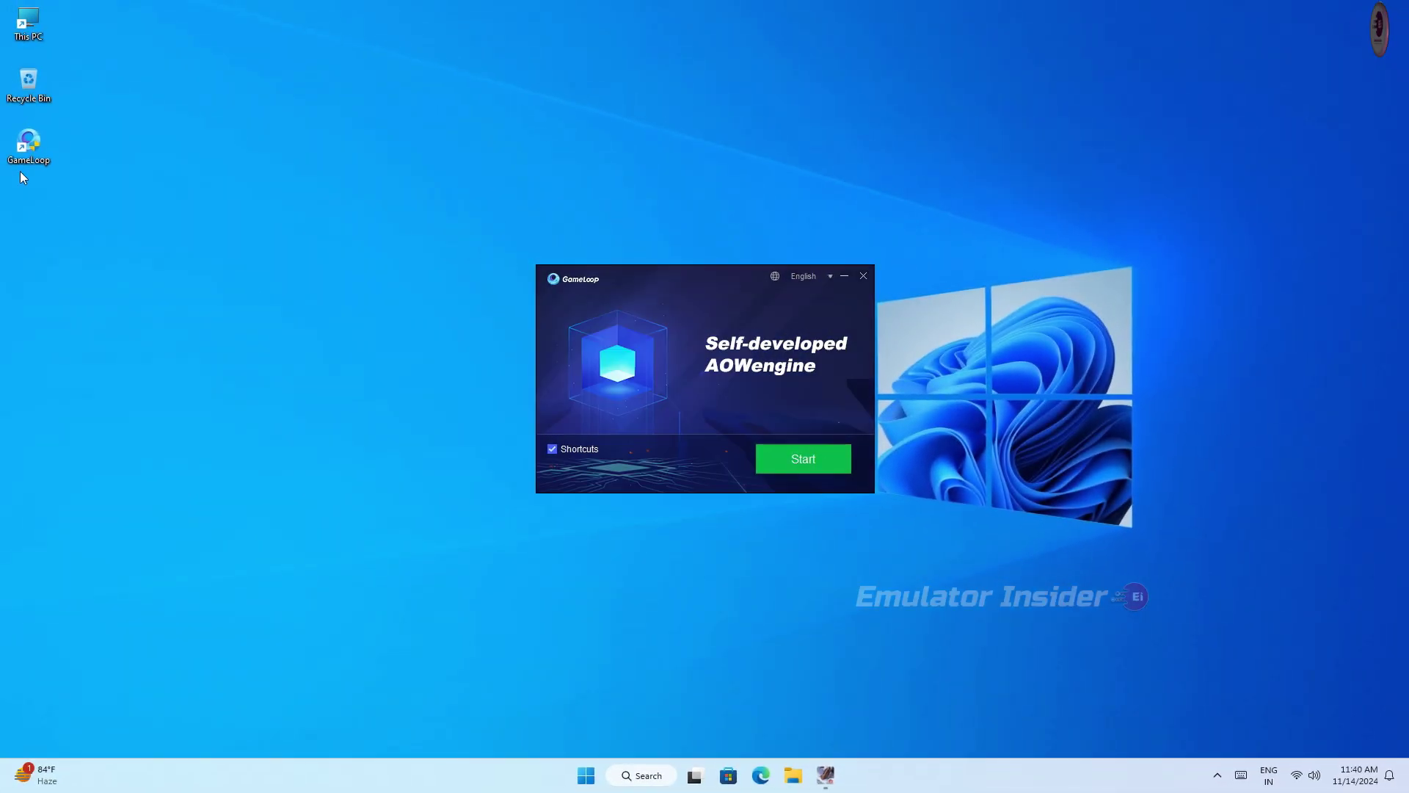
Start GameLoop from the finished installer and check the progress of the Free Fire download
left_click_drag(141, 130, 2, 205)
left_click(789, 482)
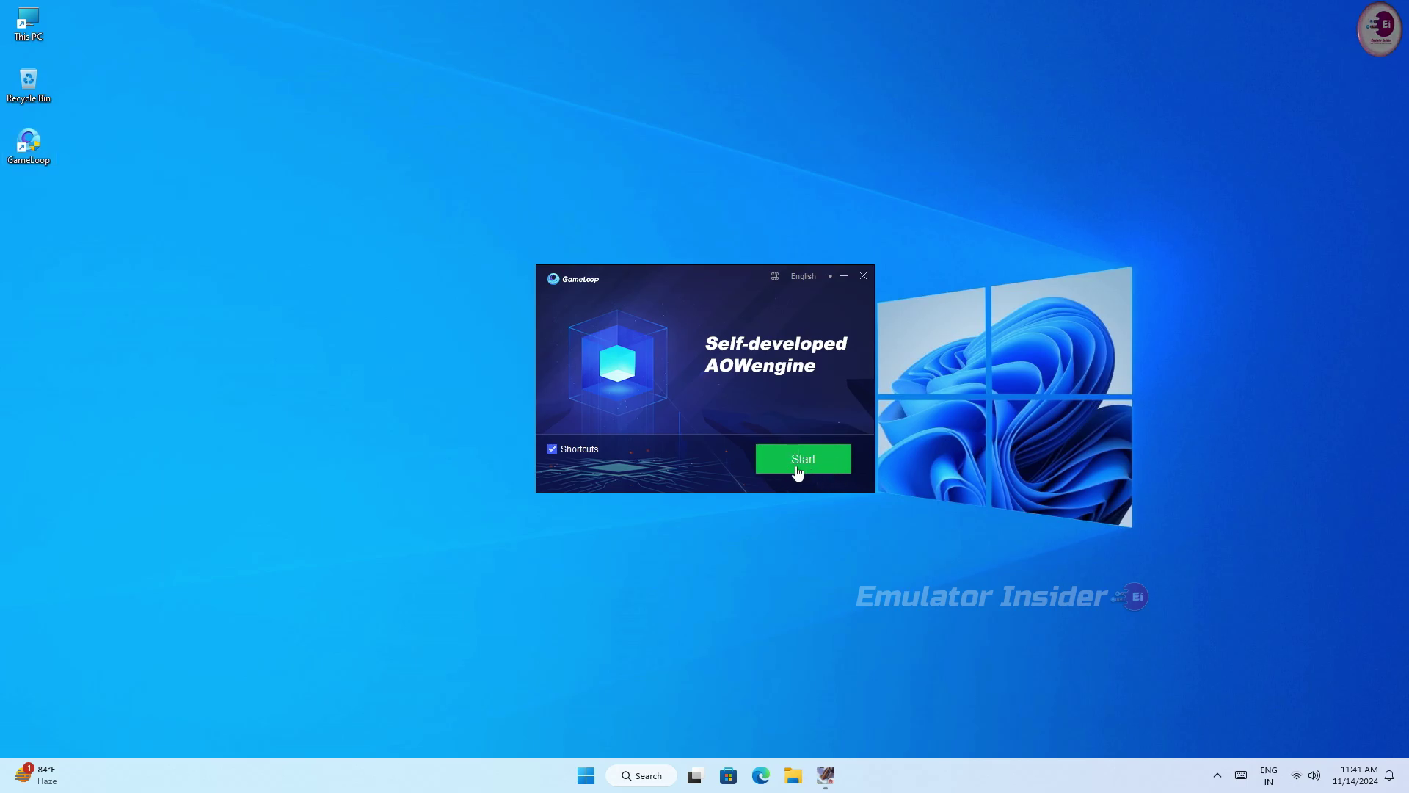
left_click(817, 466)
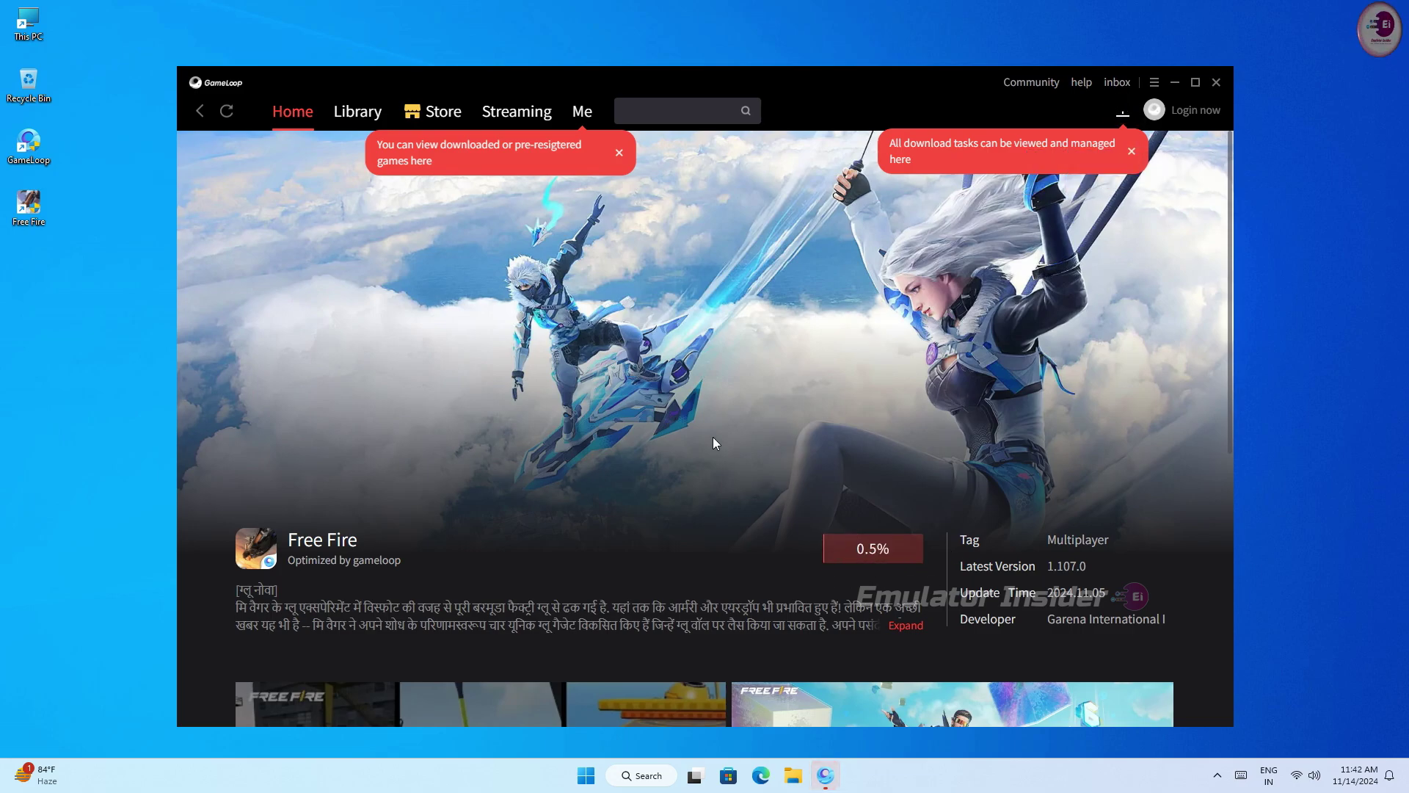
left_click(1125, 110)
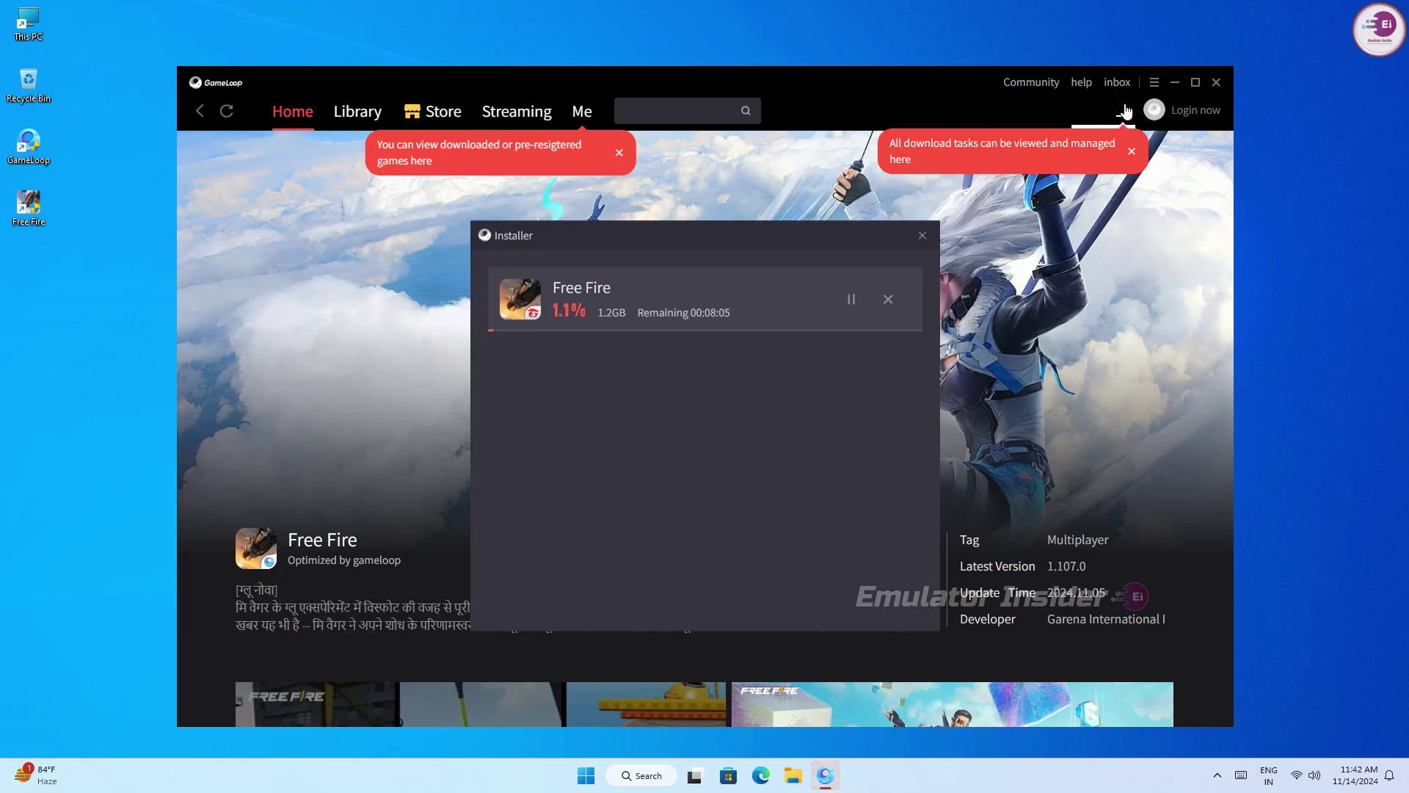
left_click(922, 236)
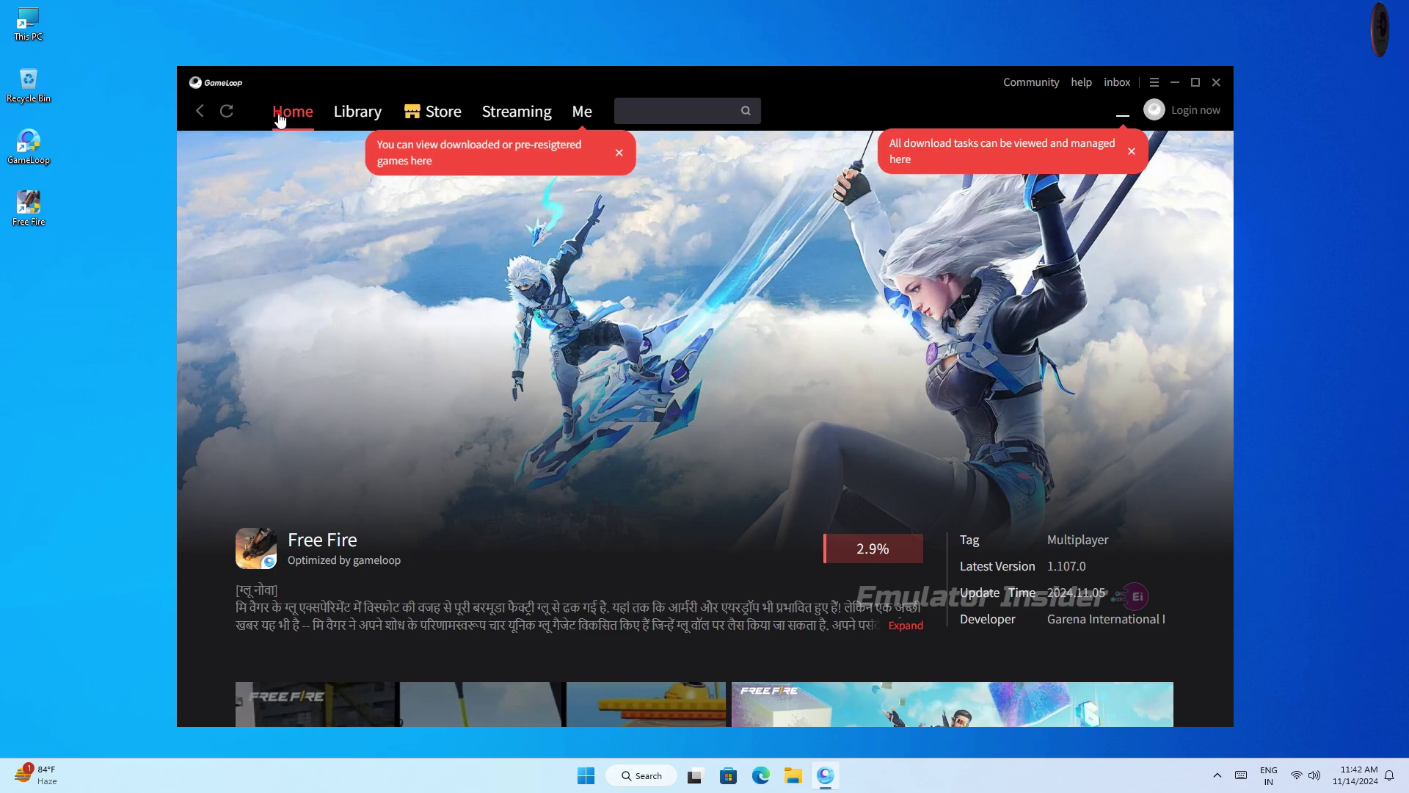
Browse the GameLoop home page, examining the featured titles, popular games and leaderboard lists
left_click(279, 117)
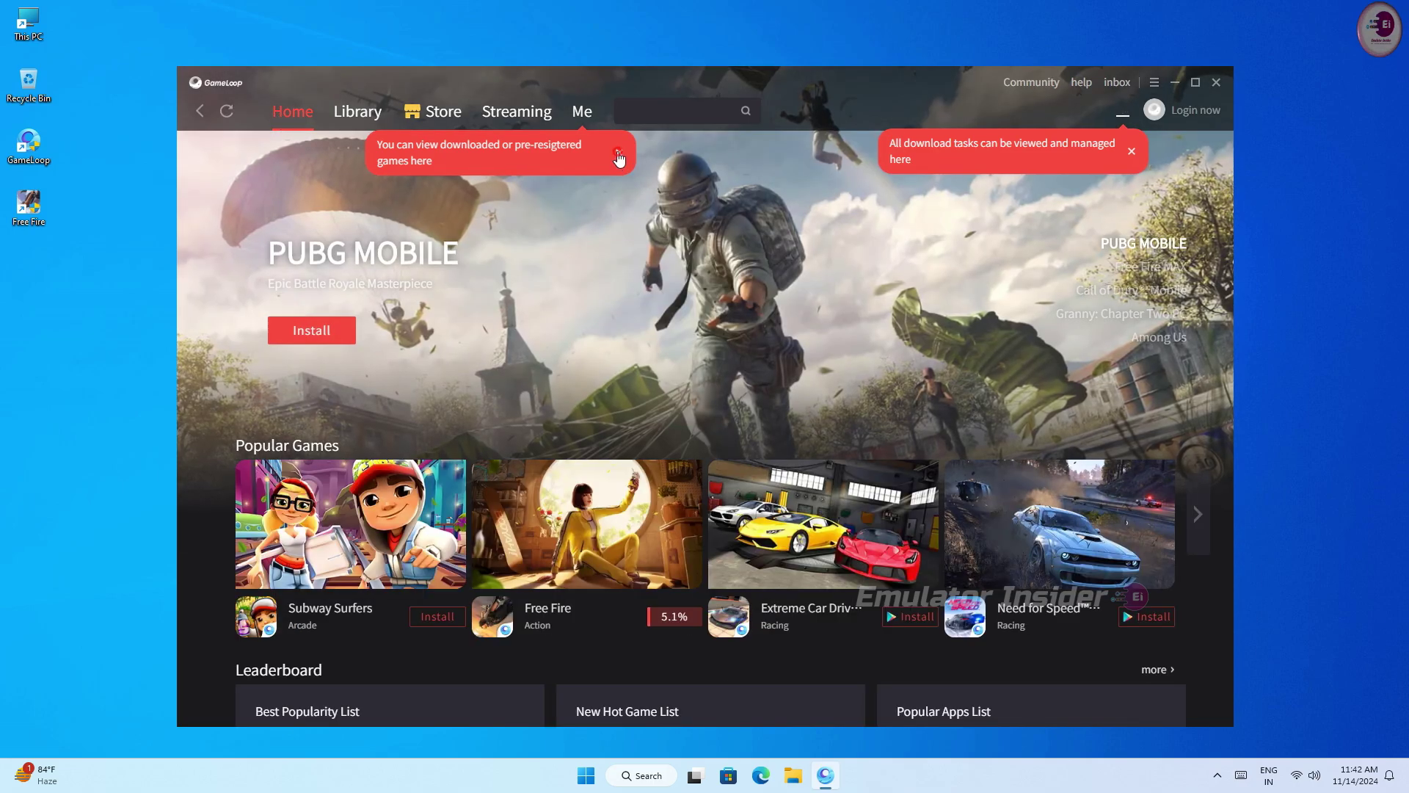
left_click(618, 152)
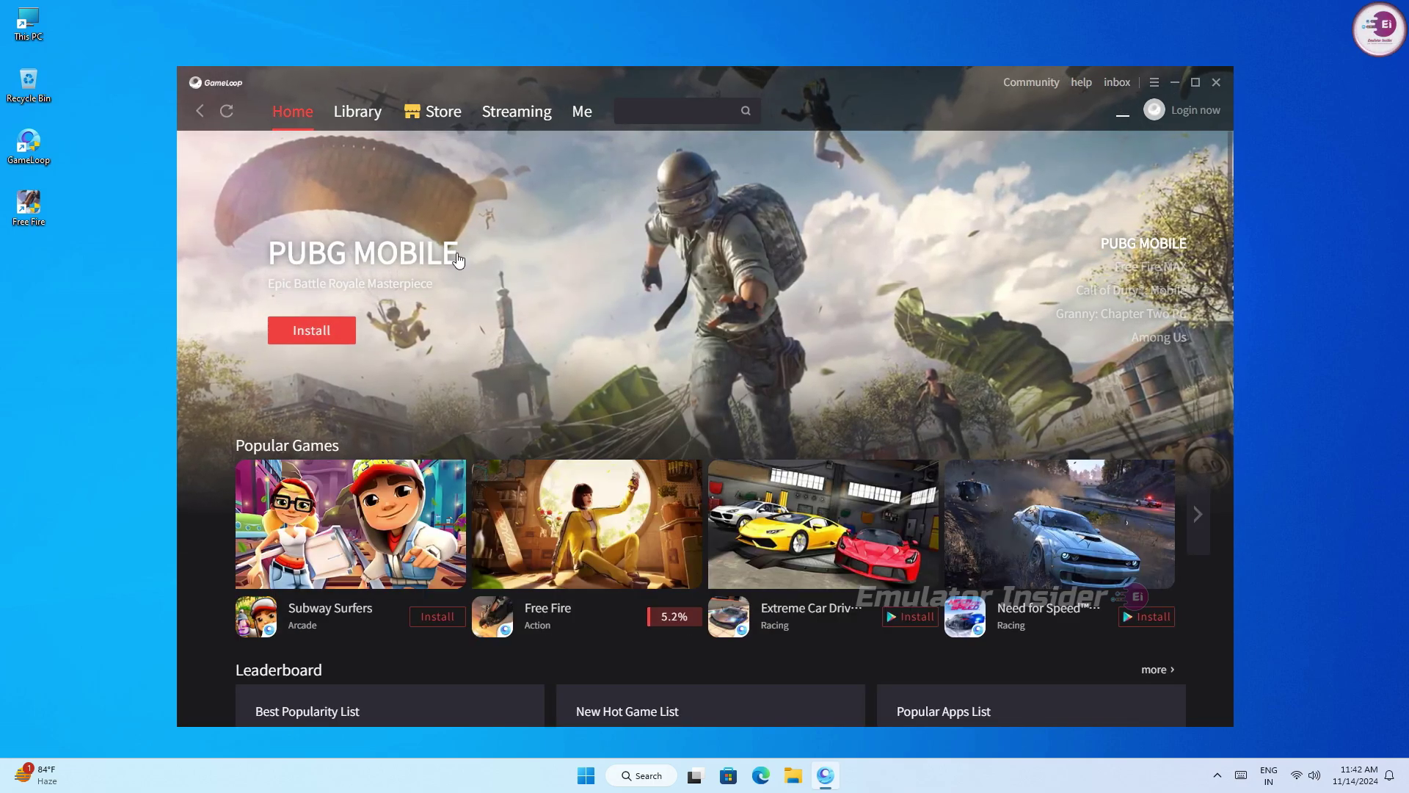
scroll(713, 418, "down", 6)
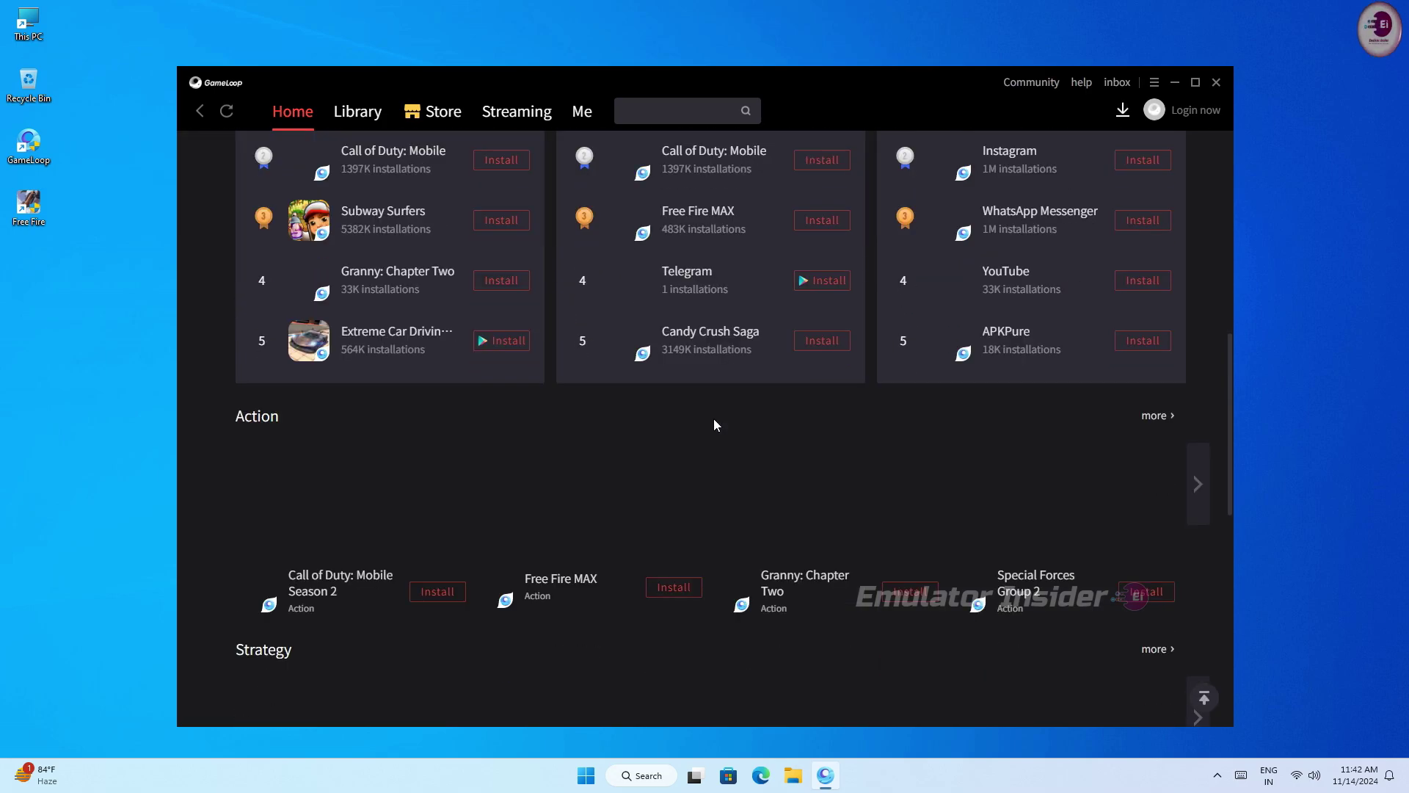
scroll(713, 419, "up", 4)
scroll(716, 426, "up", 3)
mouse_move(1154, 269)
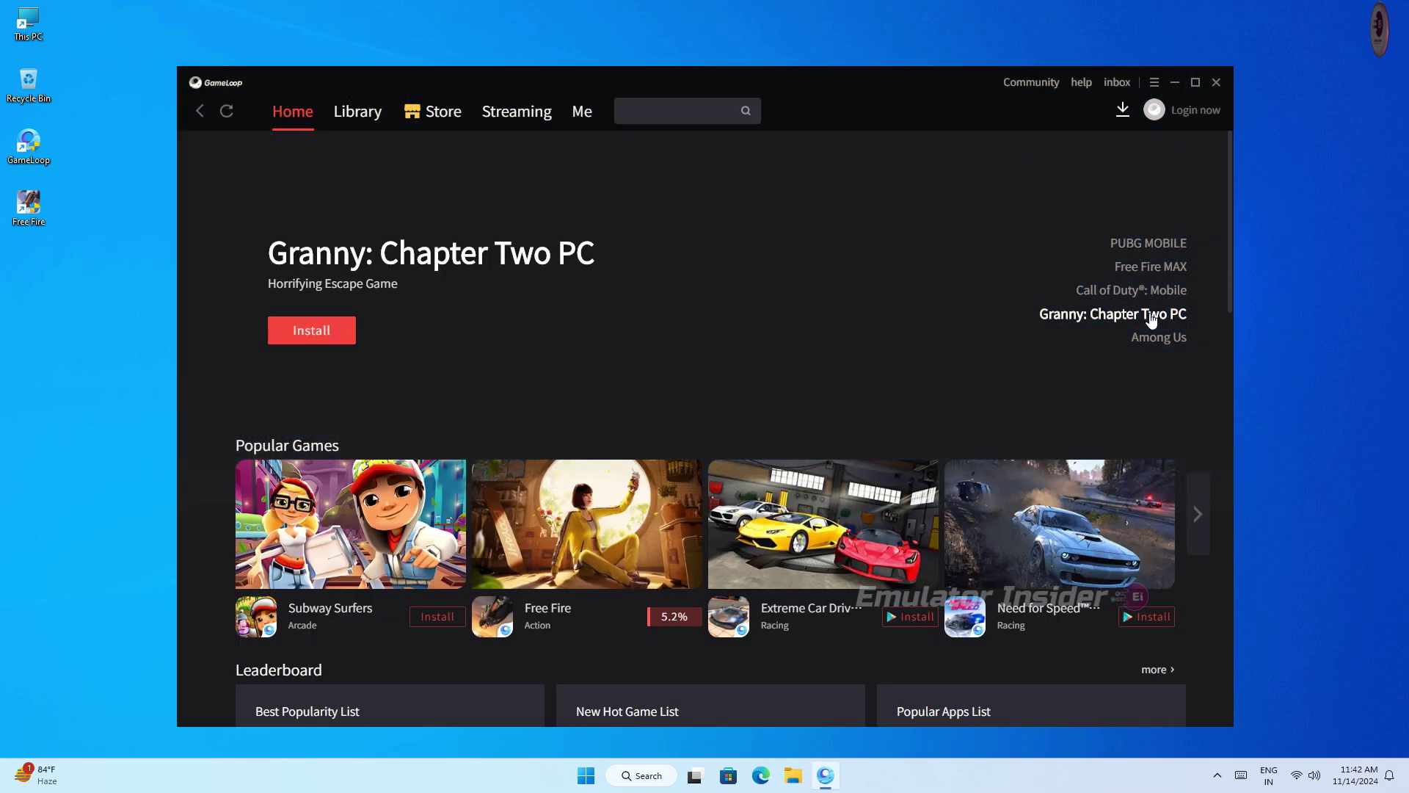
mouse_move(1159, 342)
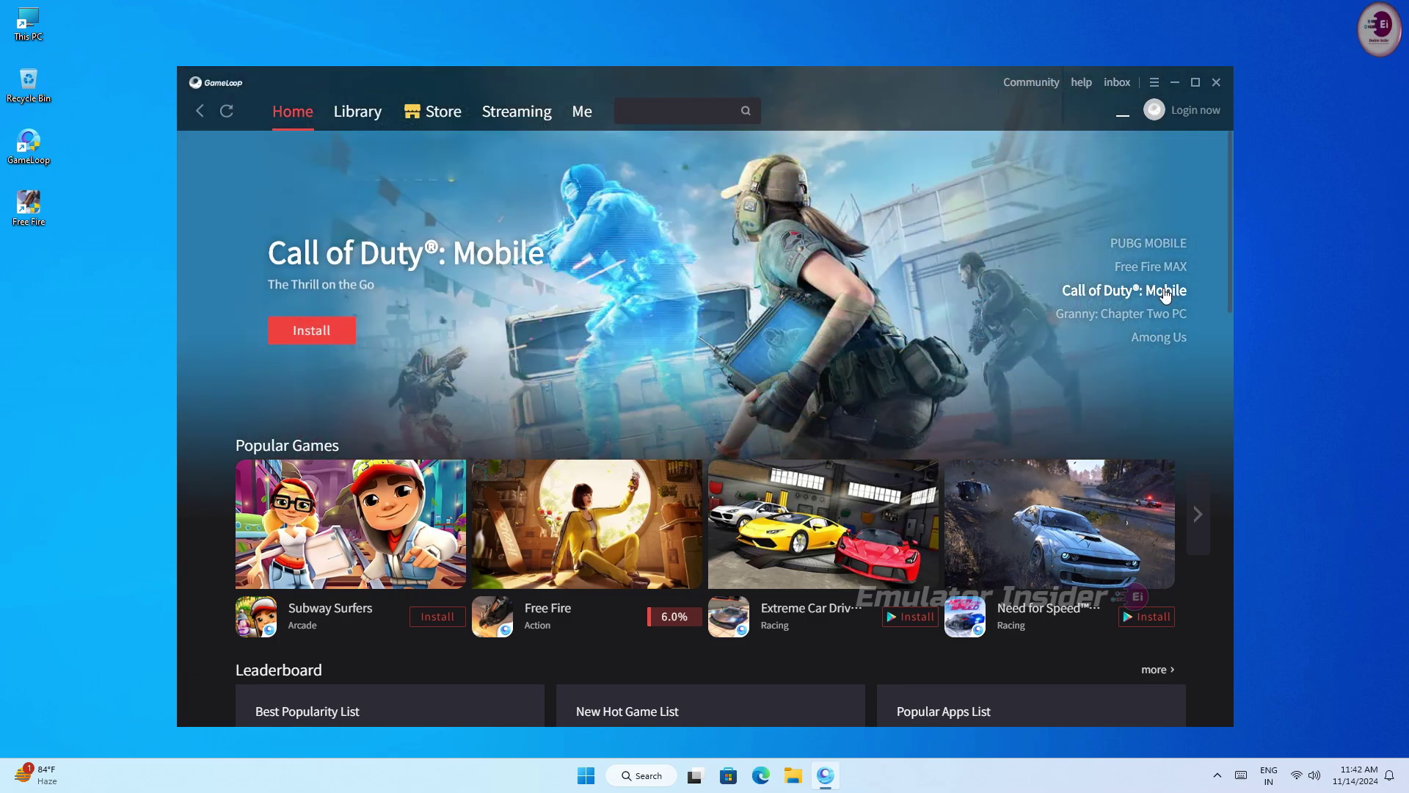
scroll(898, 499, "down", 10)
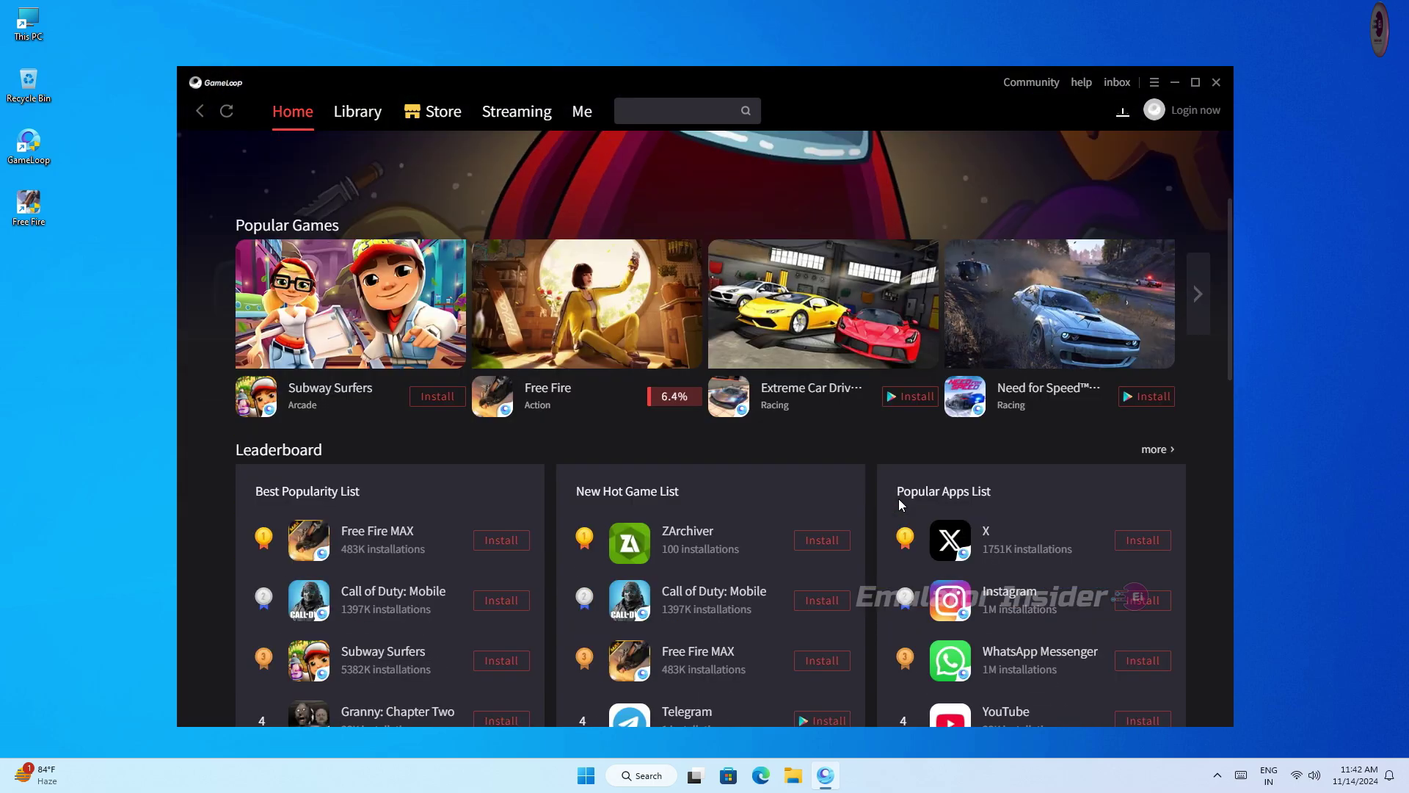
scroll(901, 506, "up", 3)
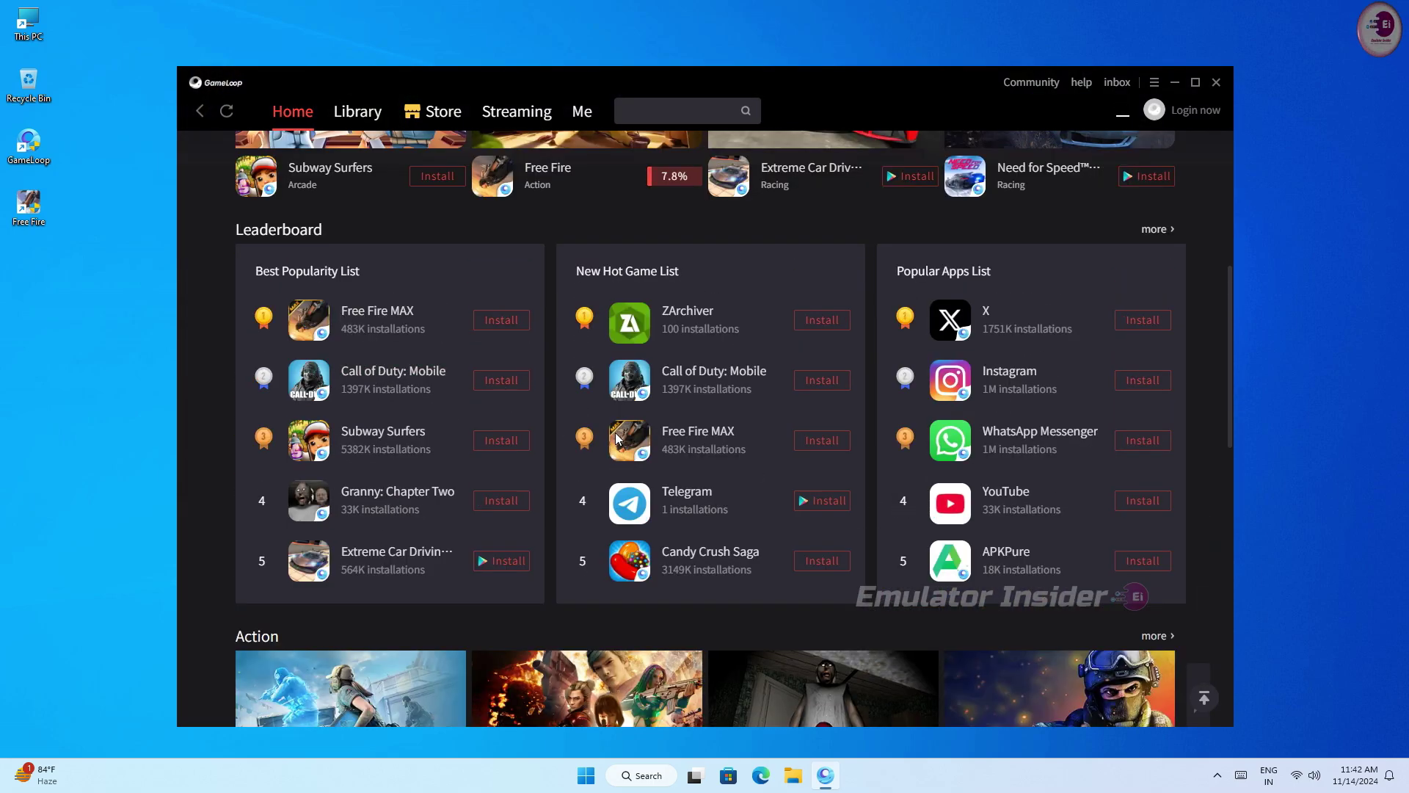
scroll(617, 439, "up", 6)
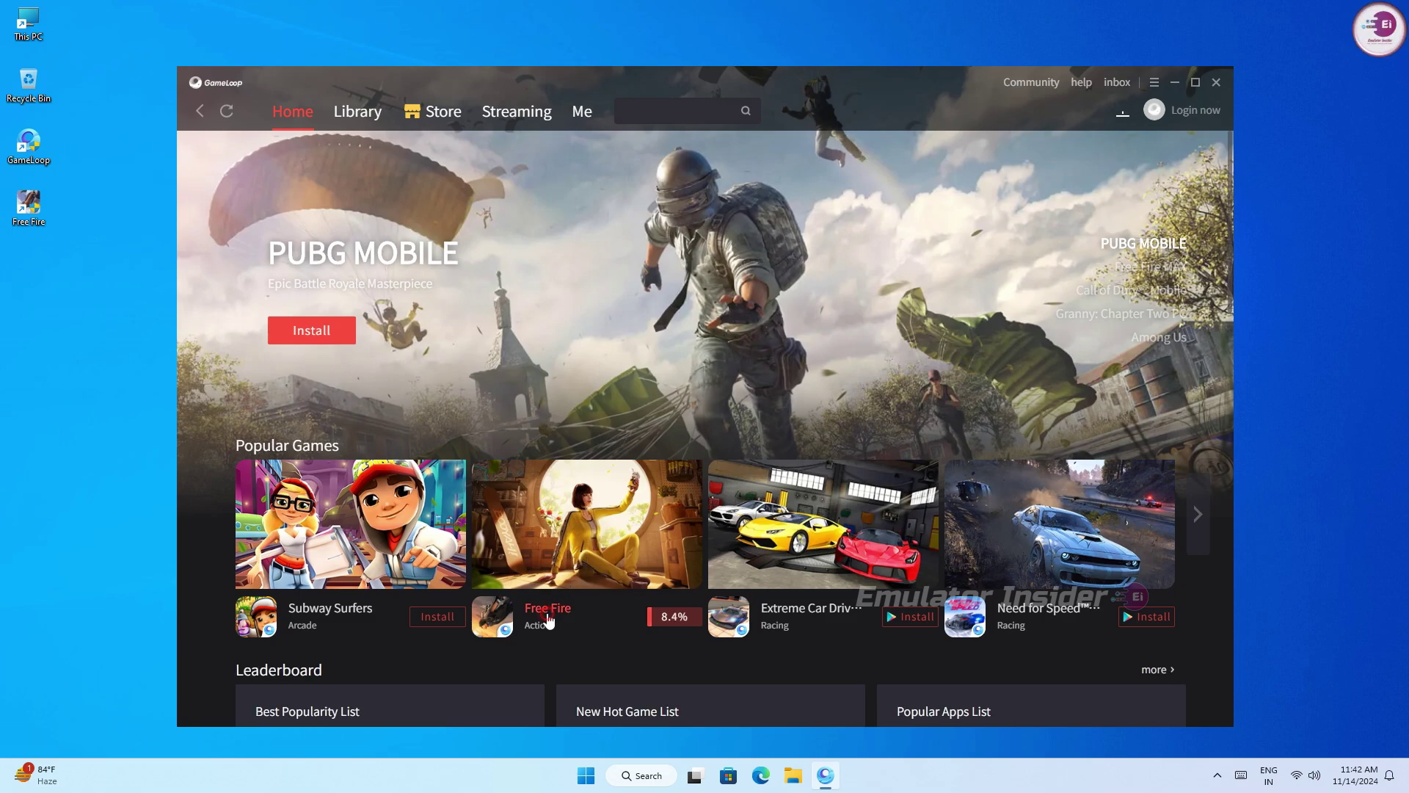
Open Free Fire's game page and check its download in the installer list until it completes
left_click(548, 615)
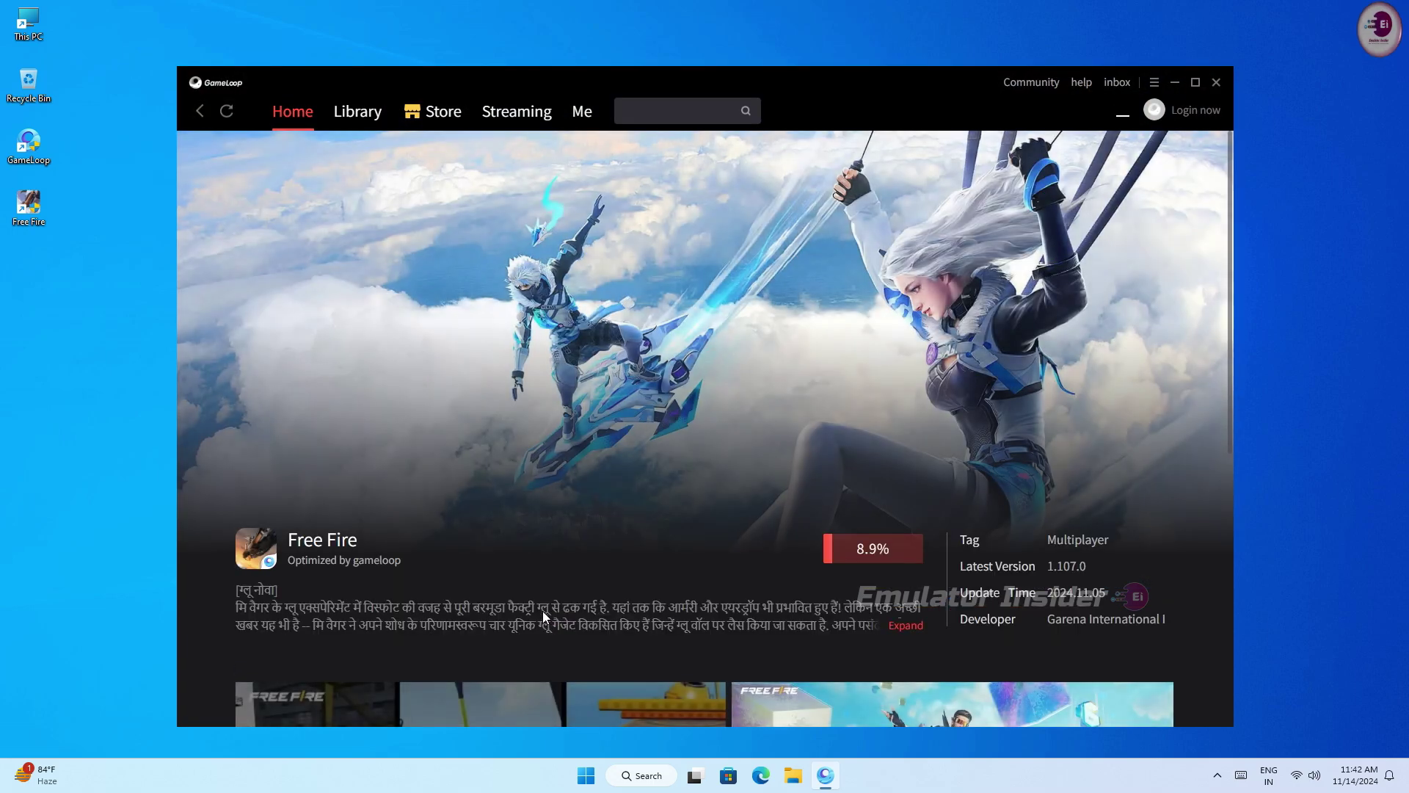
left_click(1122, 115)
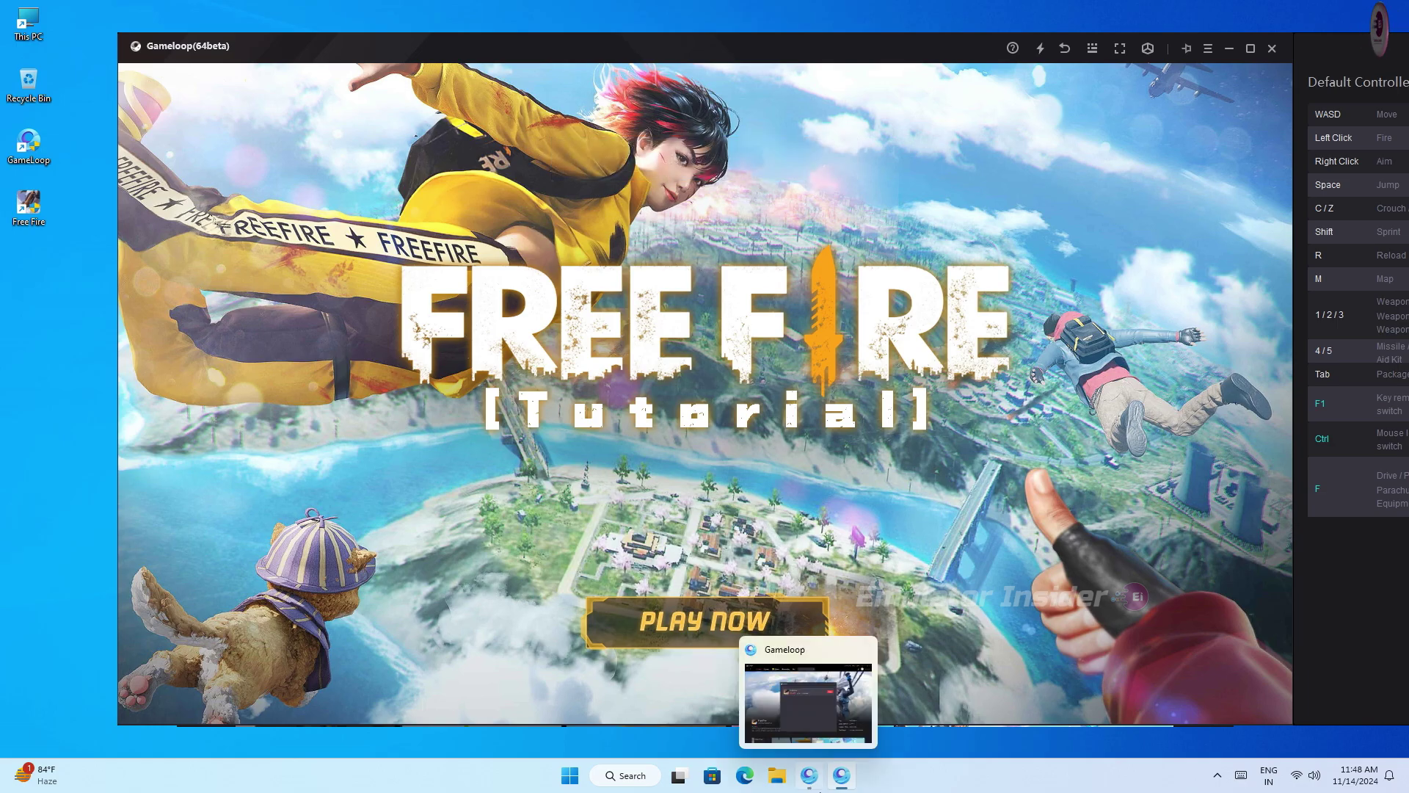
left_click(814, 775)
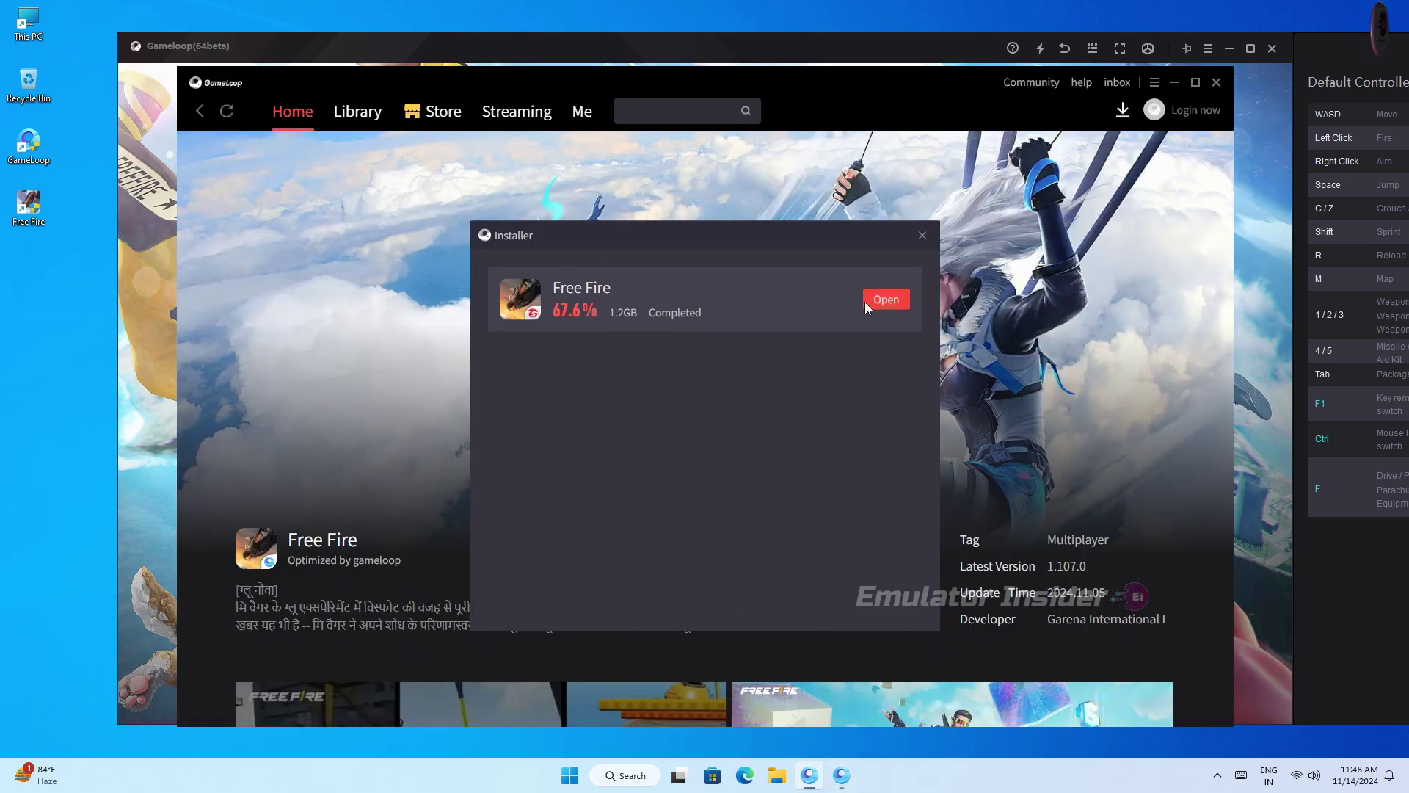
left_click(923, 235)
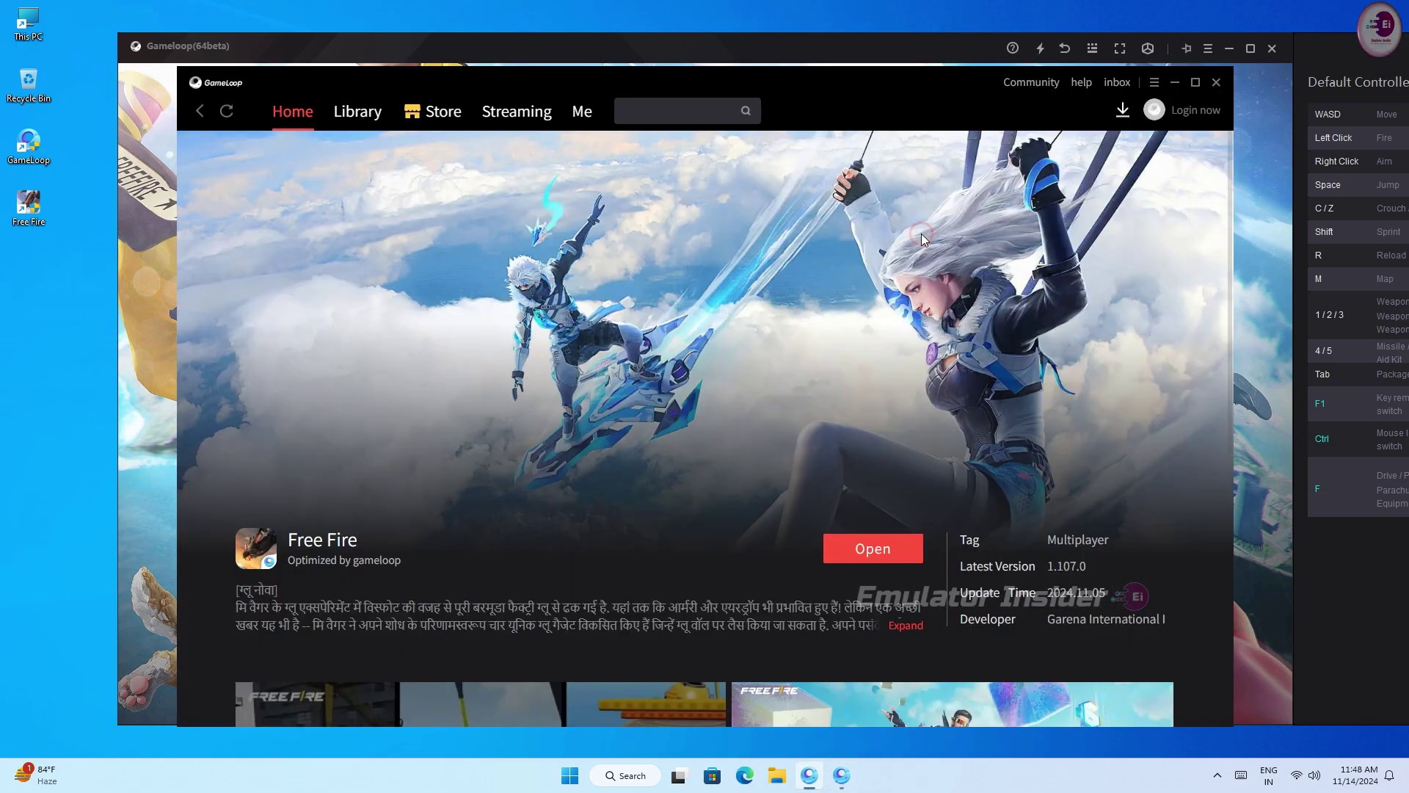
Reload the game page, return to the home page and view the personal list of installed games
left_click(226, 110)
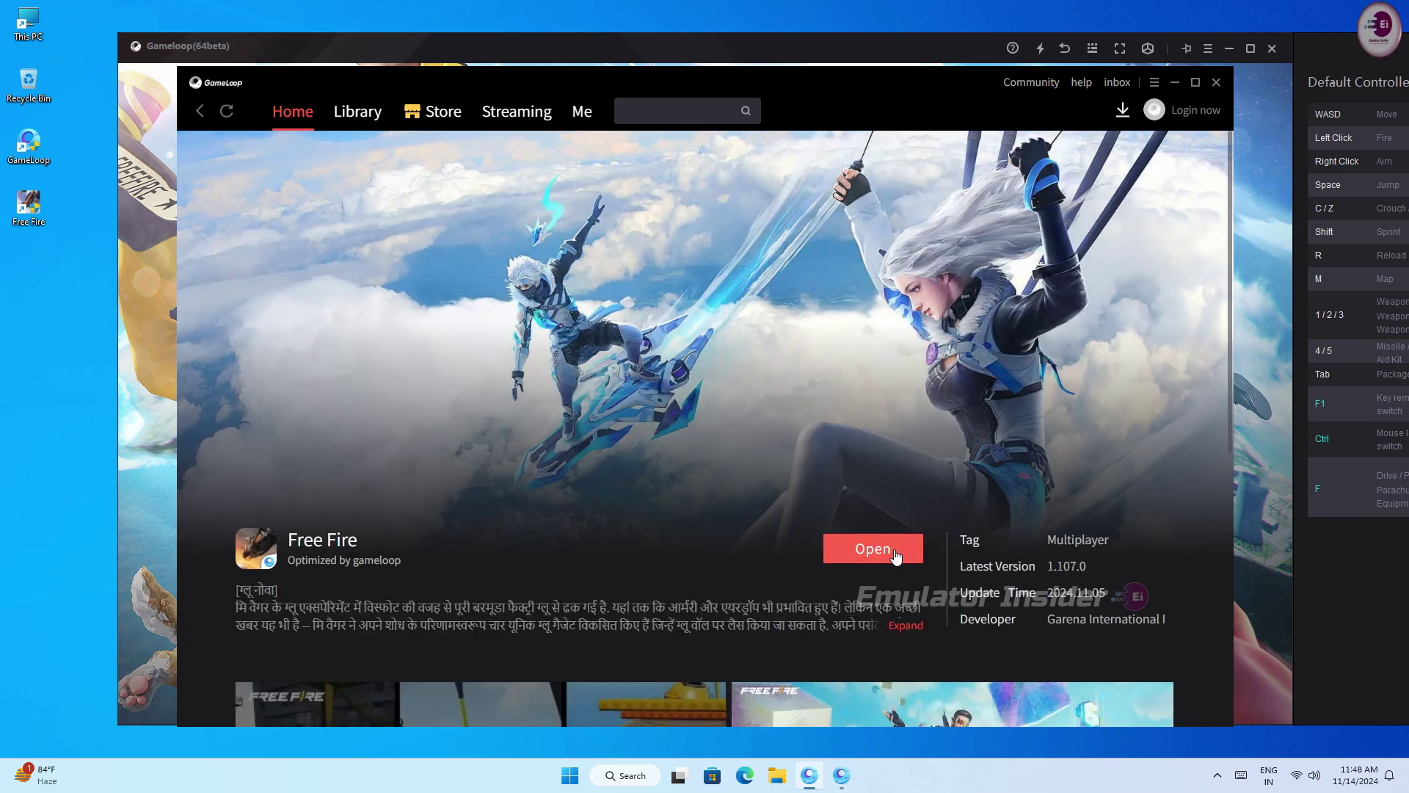
left_click(288, 114)
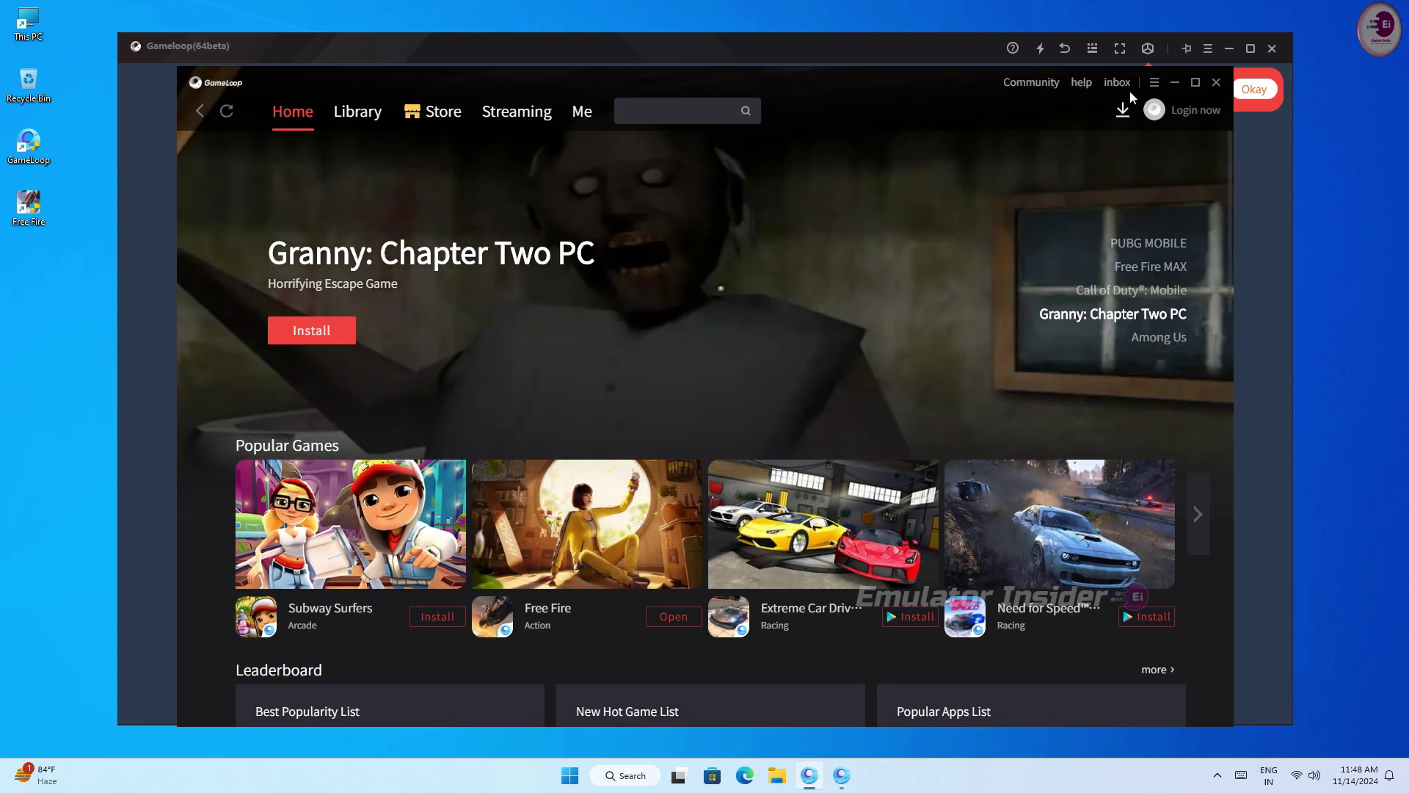
left_click(585, 111)
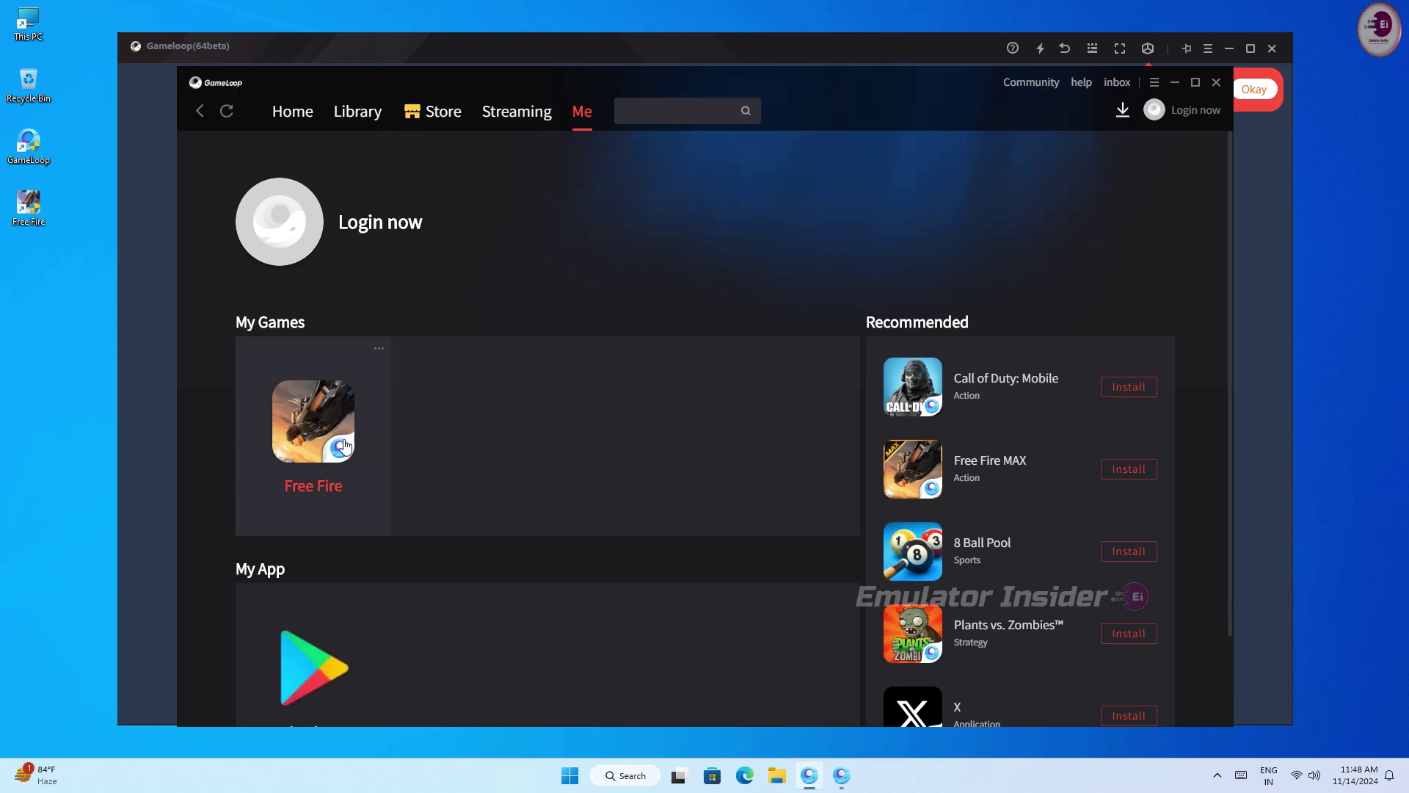
Close the GameLoop store window and launch Free Fire in the emulator
left_click(1216, 82)
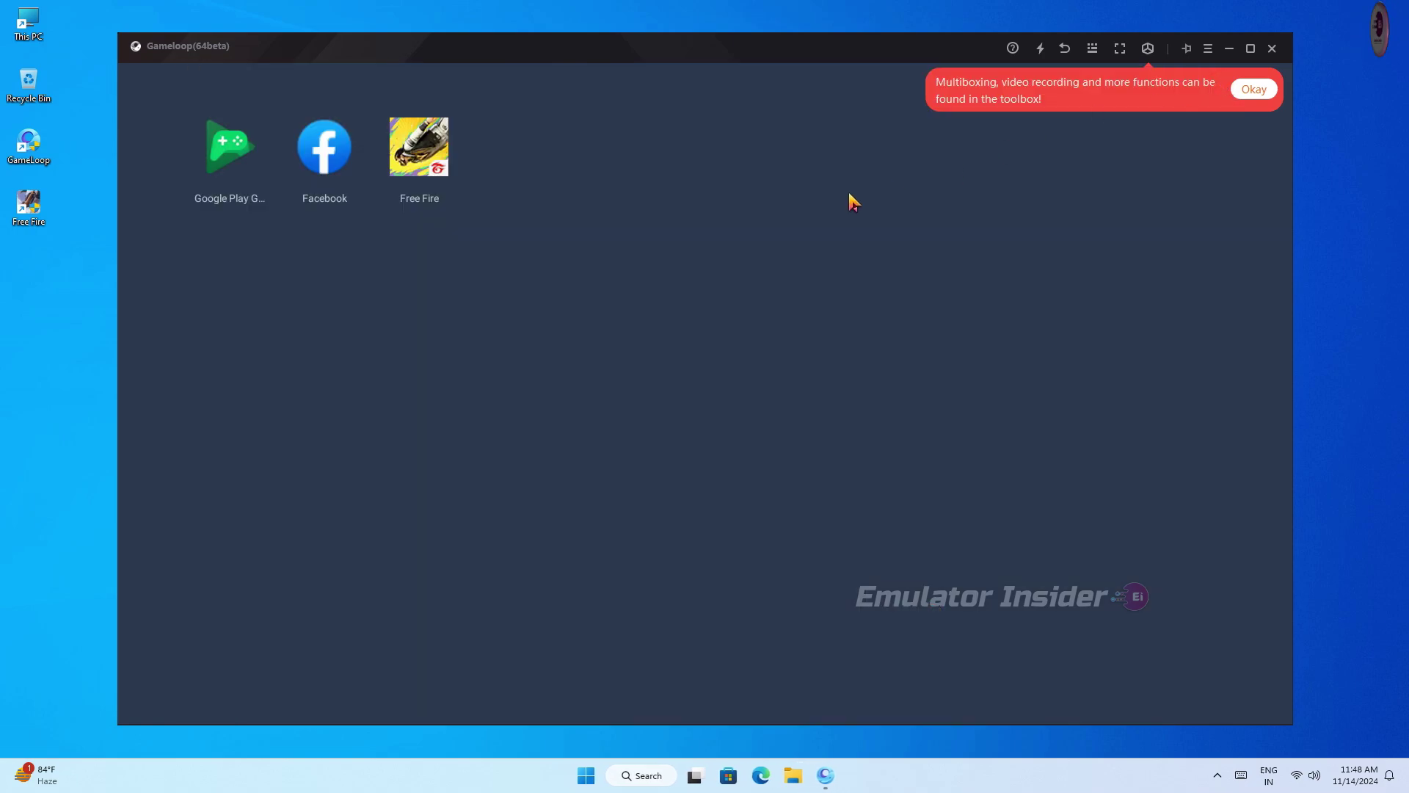
left_click(419, 154)
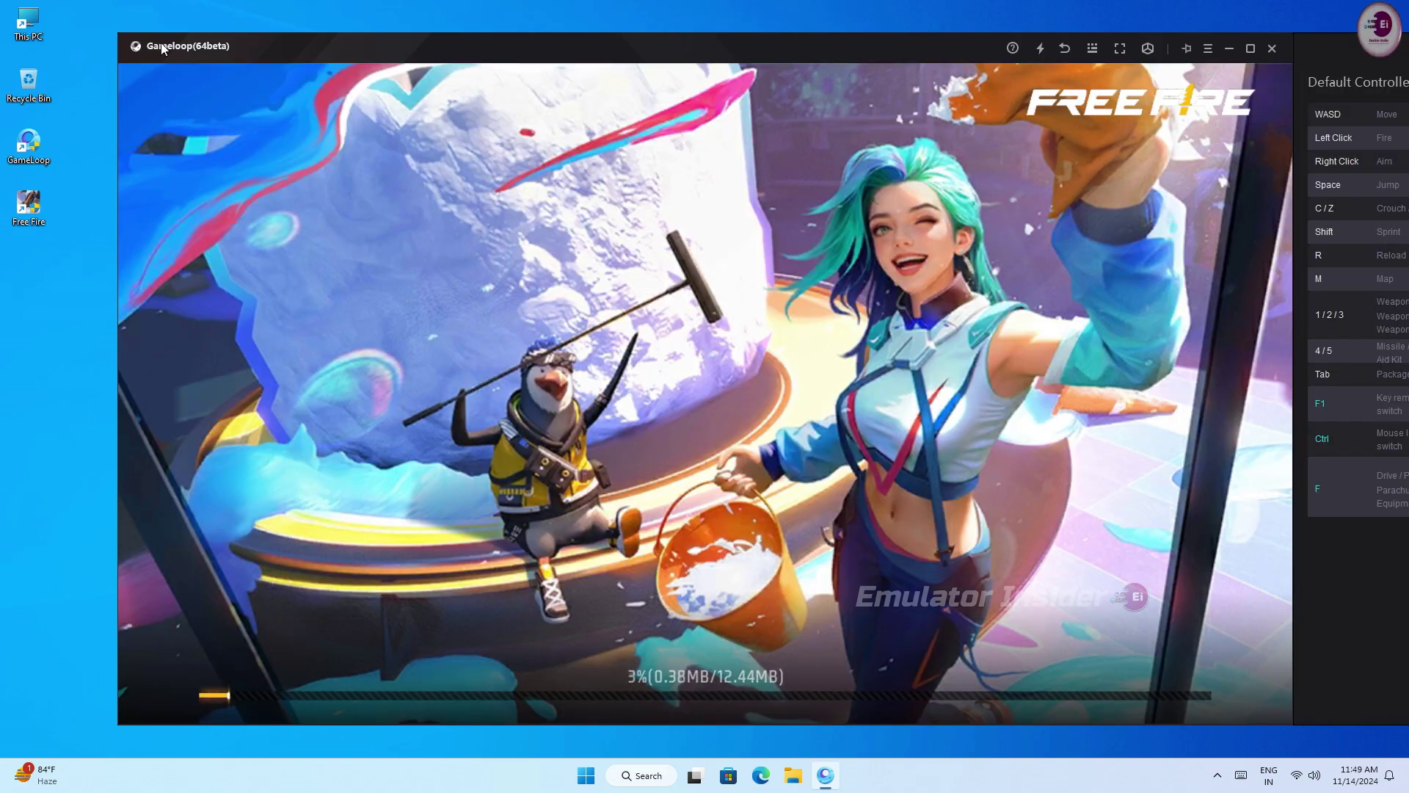
Shrink and reposition the emulator window so that it and its Default Controller key list fit entirely on the desktop
left_click_drag(119, 33, 227, 138)
mouse_move(715, 156)
left_mouse_down()
mouse_move(654, 95)
mouse_move(676, 91)
mouse_move(699, 138)
left_mouse_up()
left_click_drag(209, 120, 67, 13)
left_click_drag(552, 25, 557, 53)
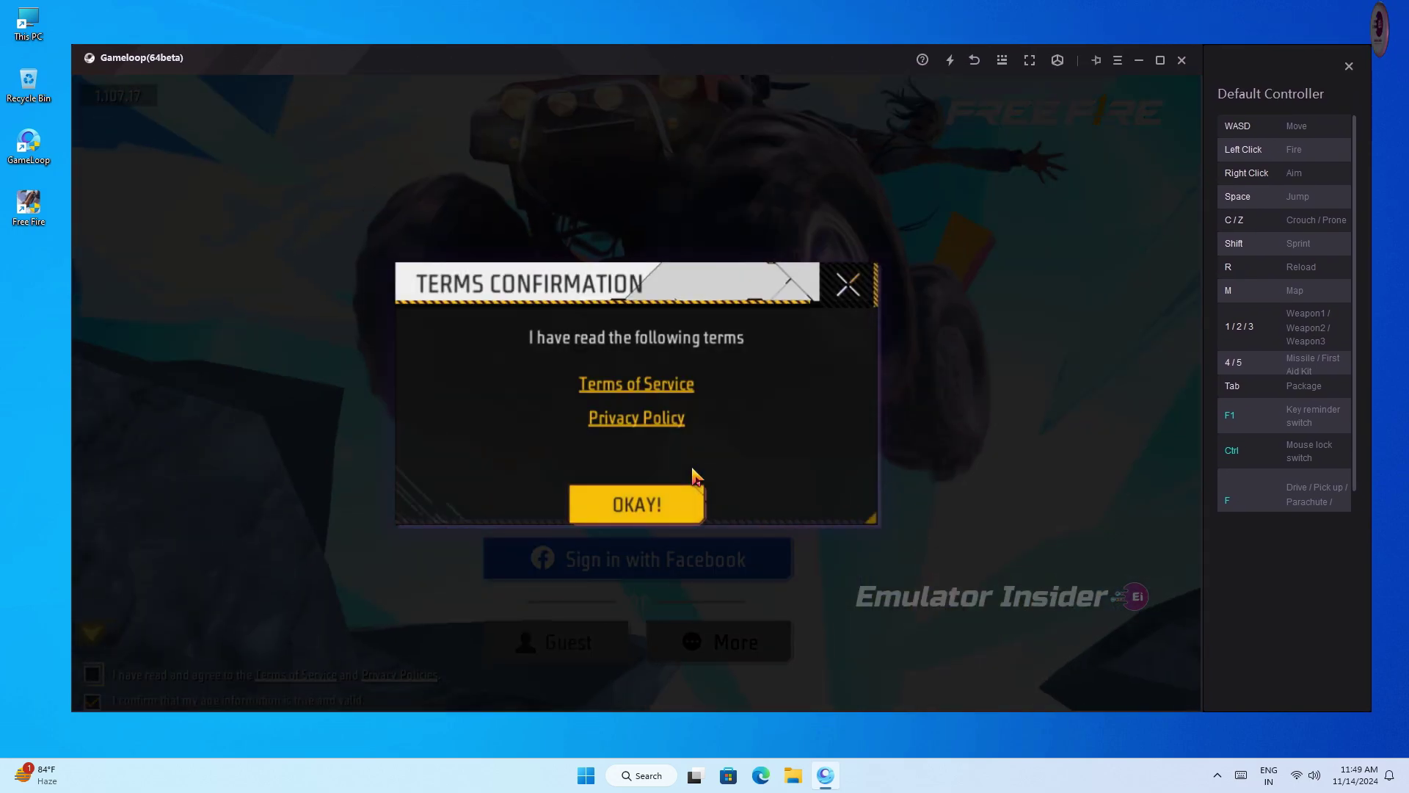
Accept Free Fire's terms confirmation, then check the additional sign-in options and close their dialog
left_click(662, 506)
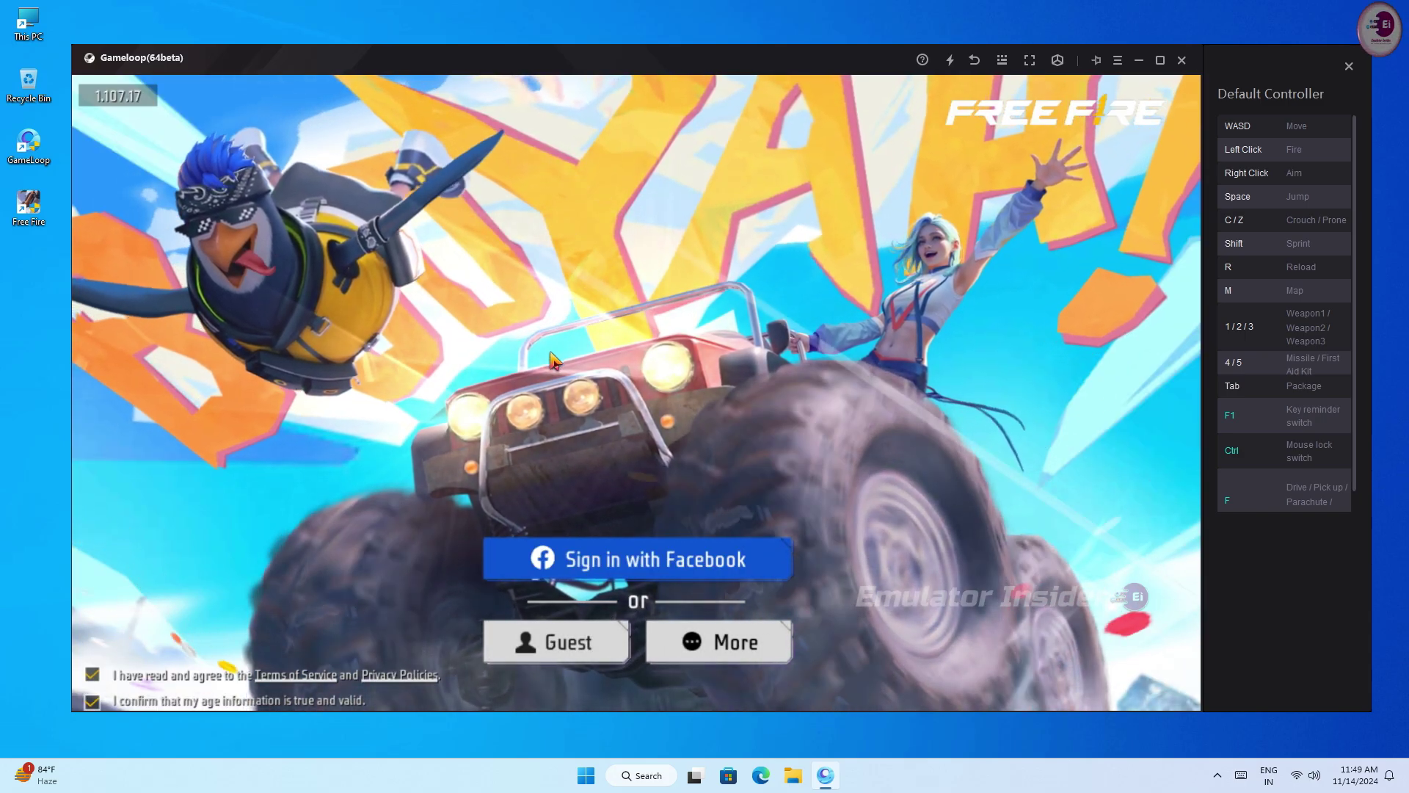
left_click(727, 641)
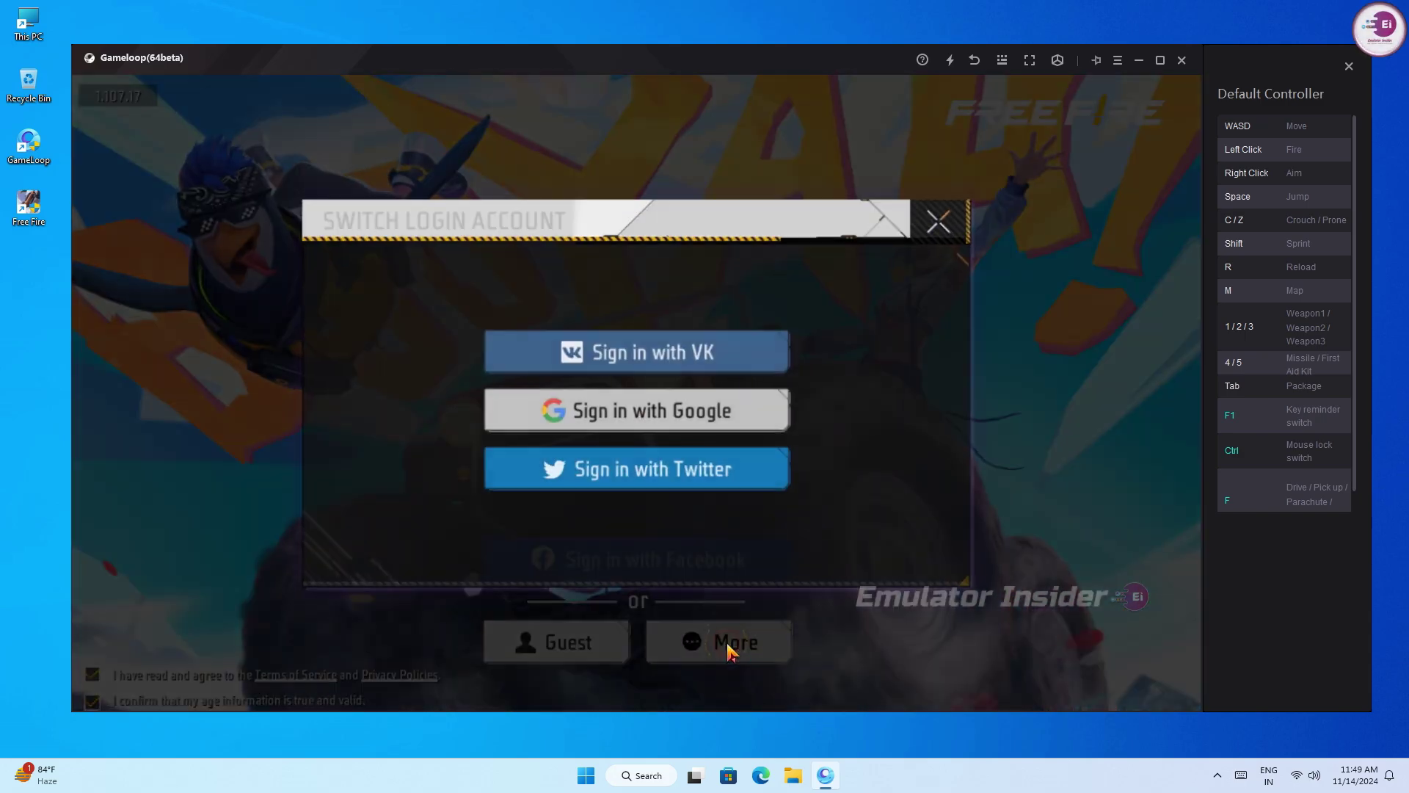
left_click(943, 231)
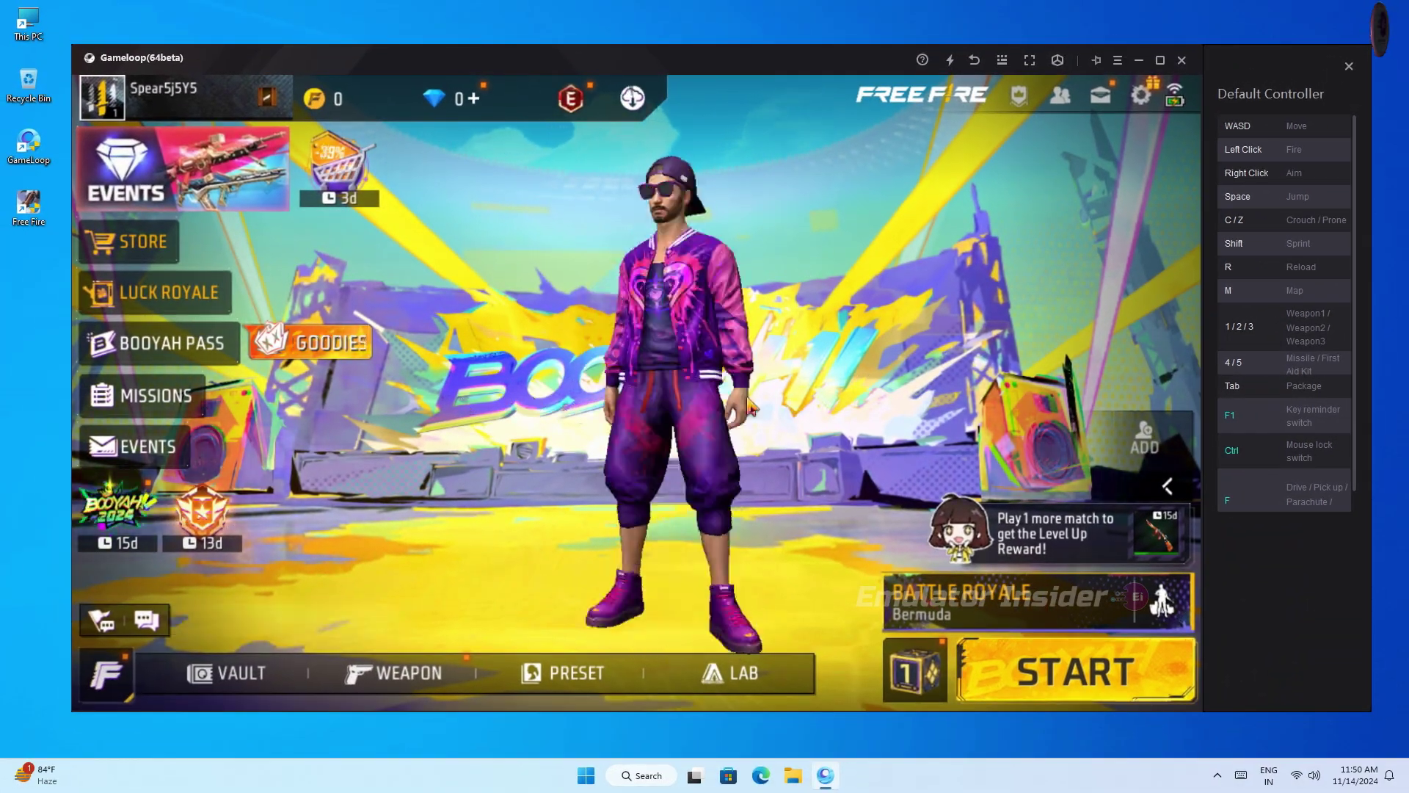
Set Free Fire's display graphics to Ultra and High Res. to High, accept the performance suggestion and return to the lobby
left_click(1141, 94)
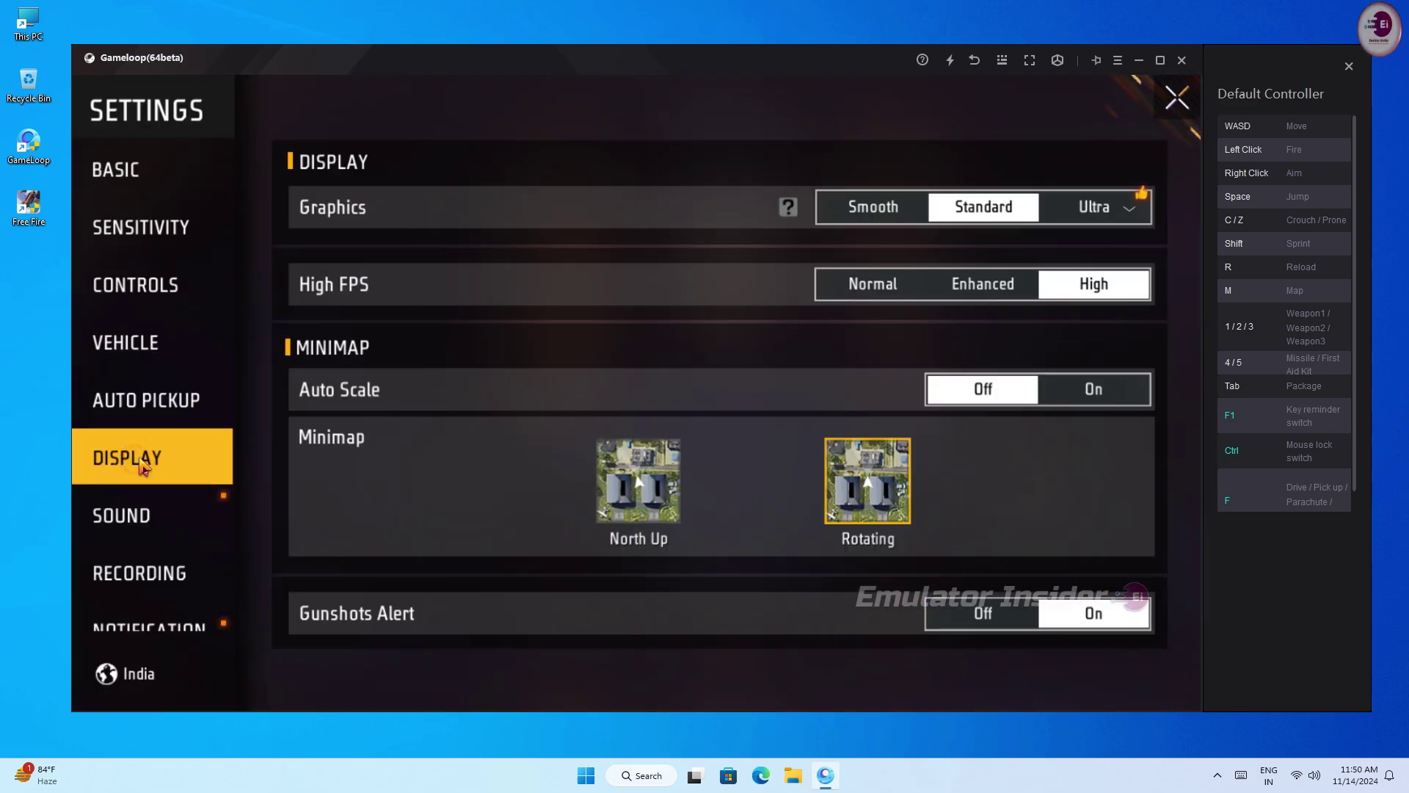
left_click(1110, 202)
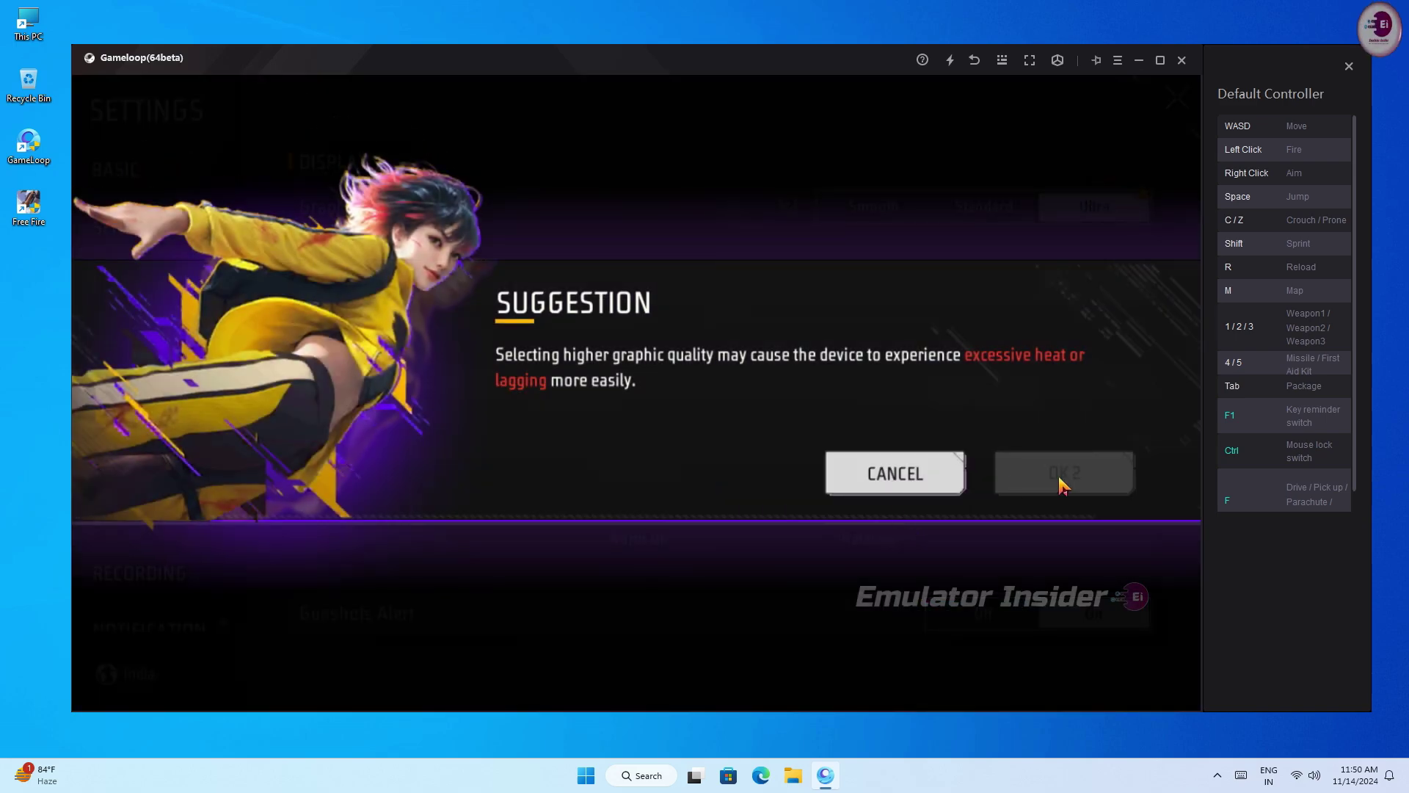
left_click(1063, 481)
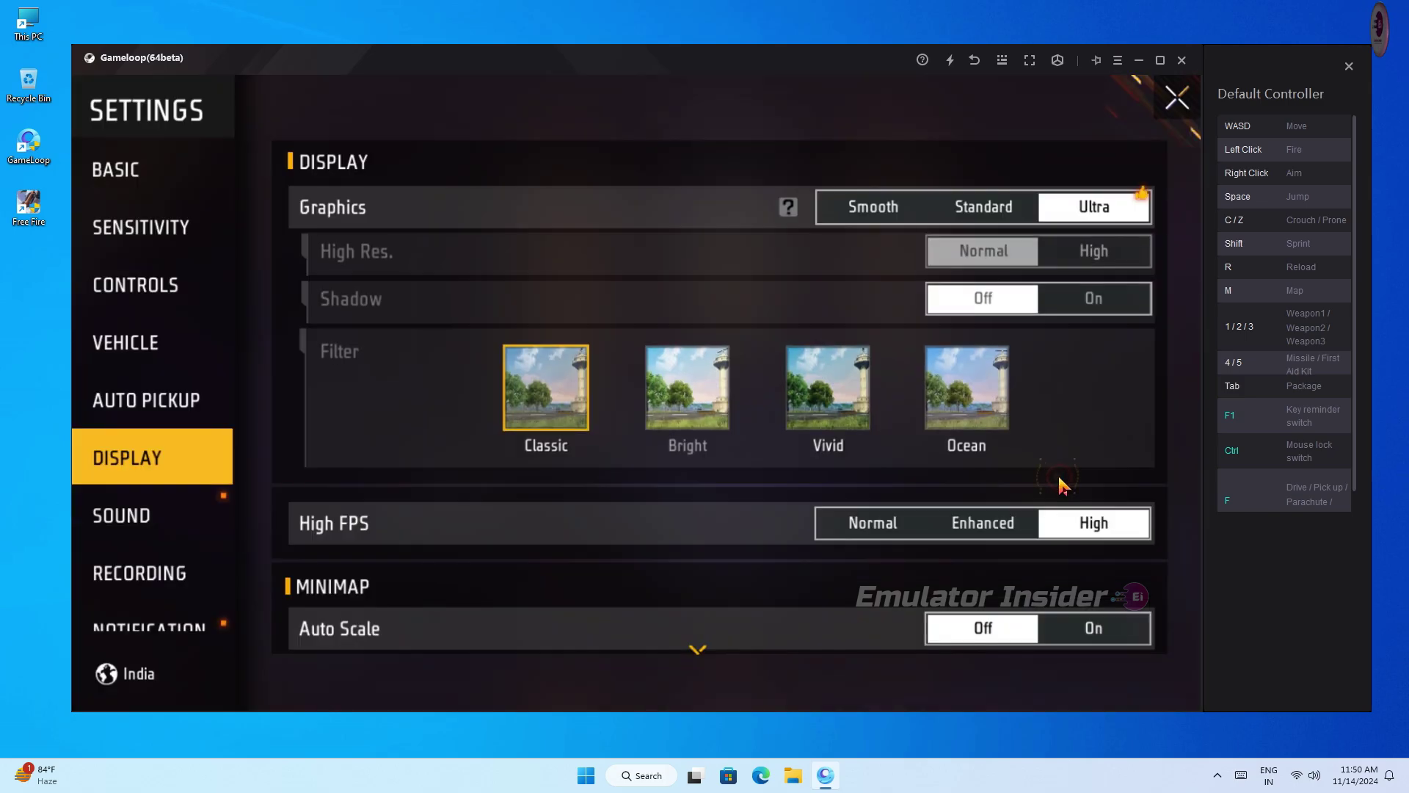
left_click(1105, 257)
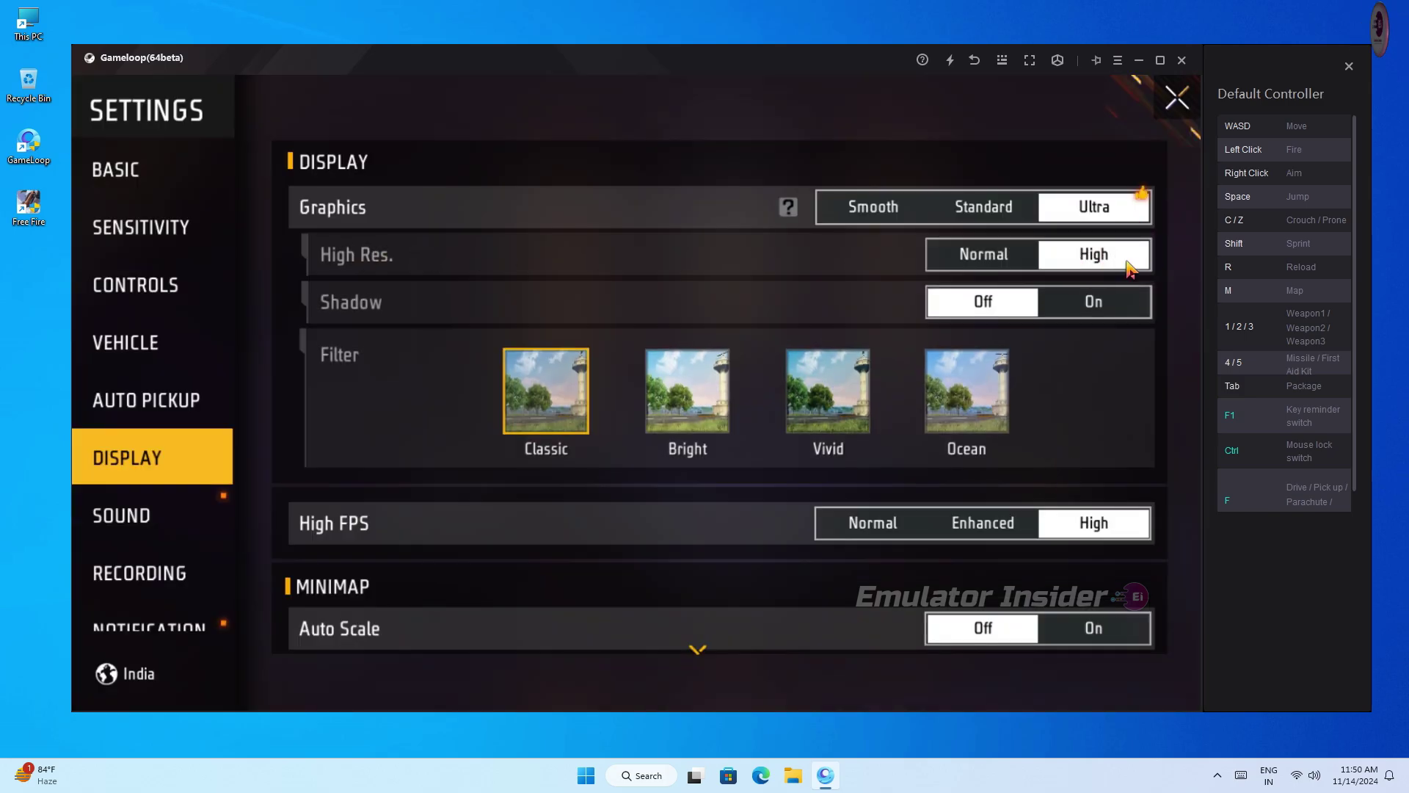
left_click(1176, 97)
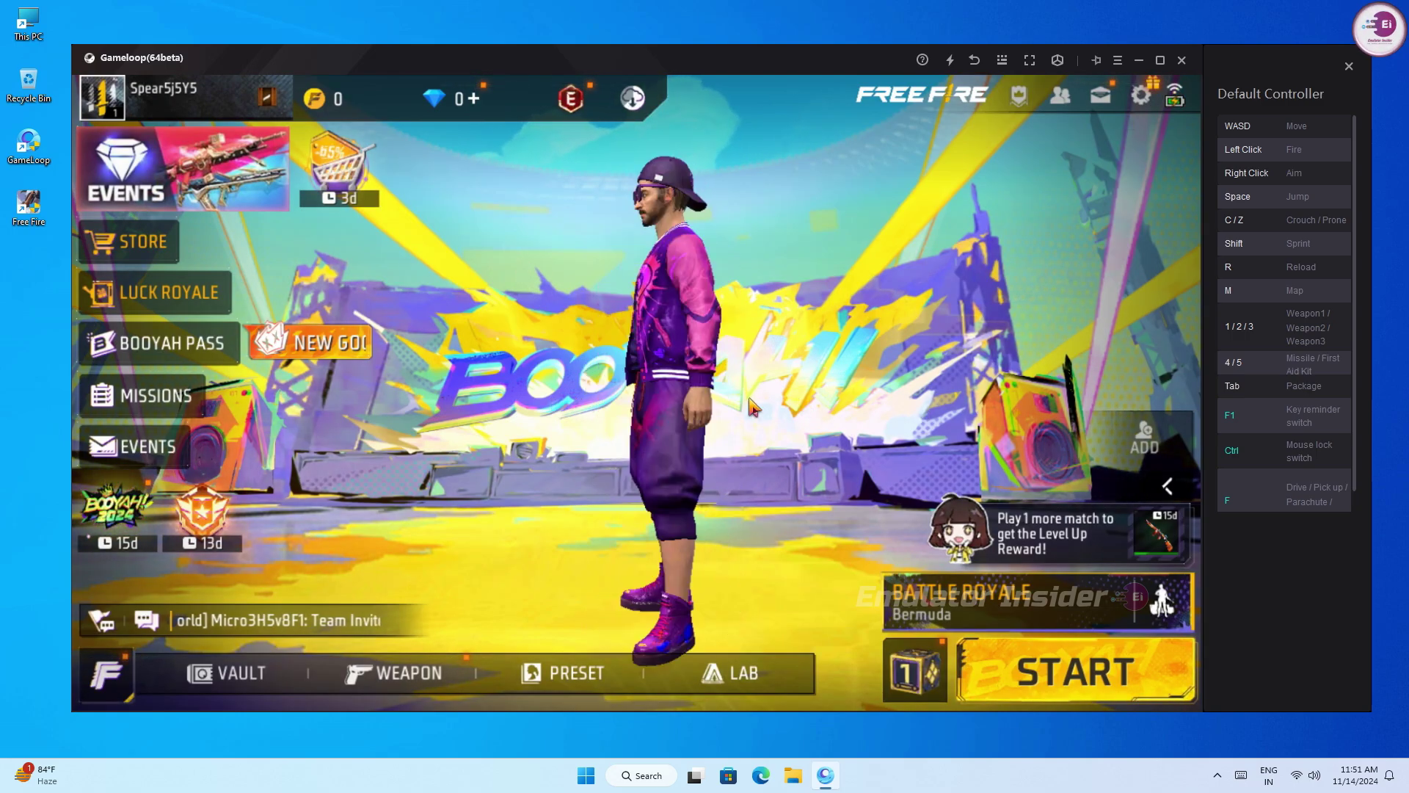
Start a Battle Royale match on Bermuda and toggle the mouse lock while in the plane
left_click(1024, 682)
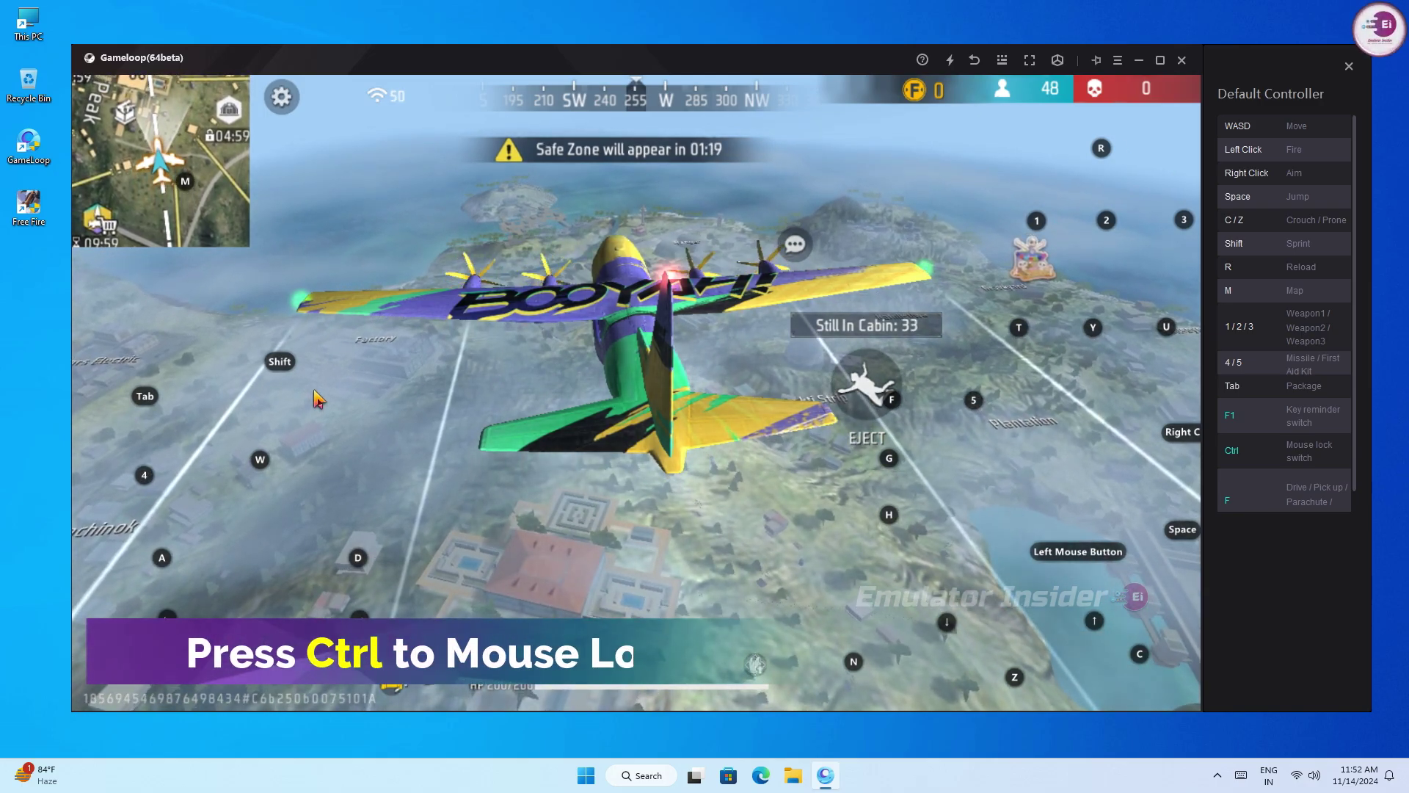
key("ctrl")
key("ctrl")
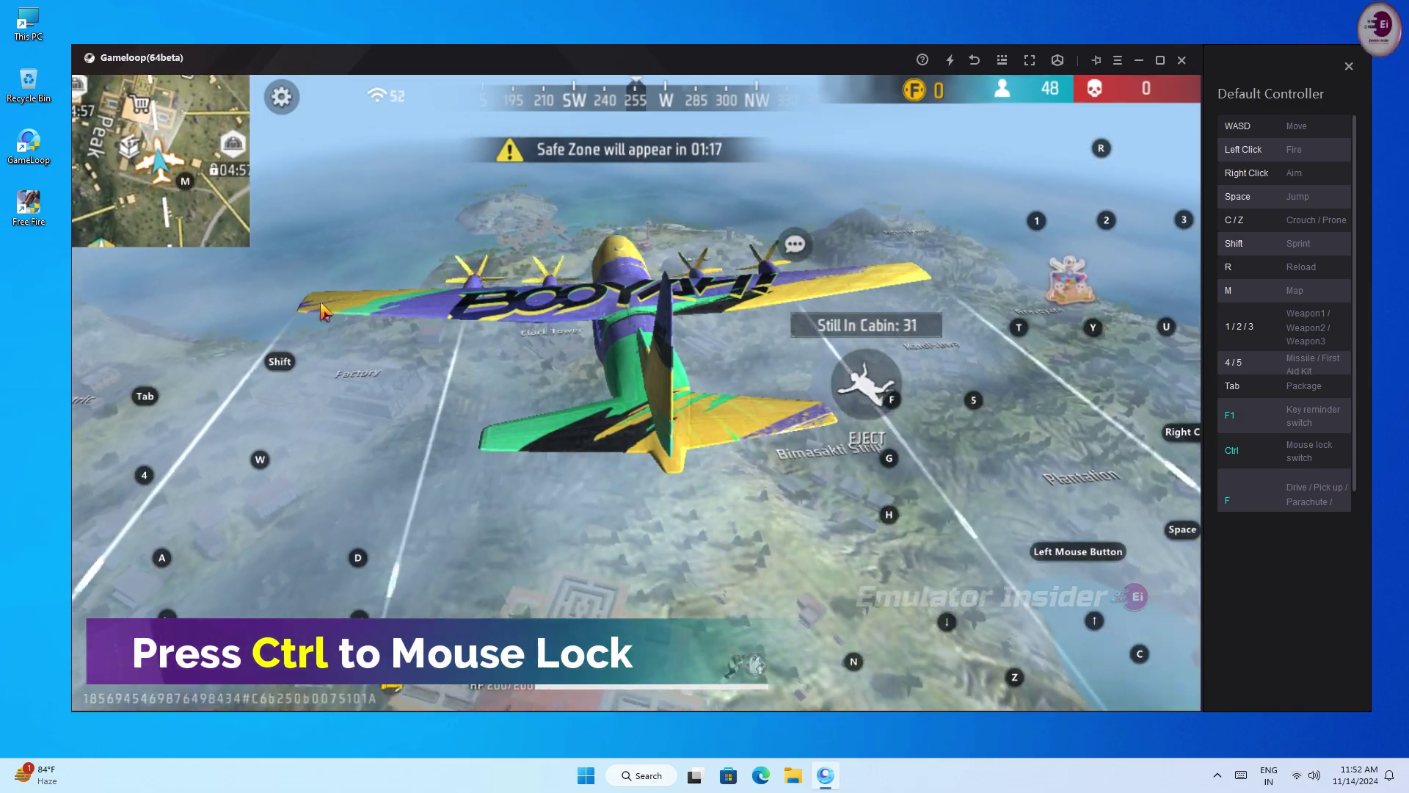
key("ctrl")
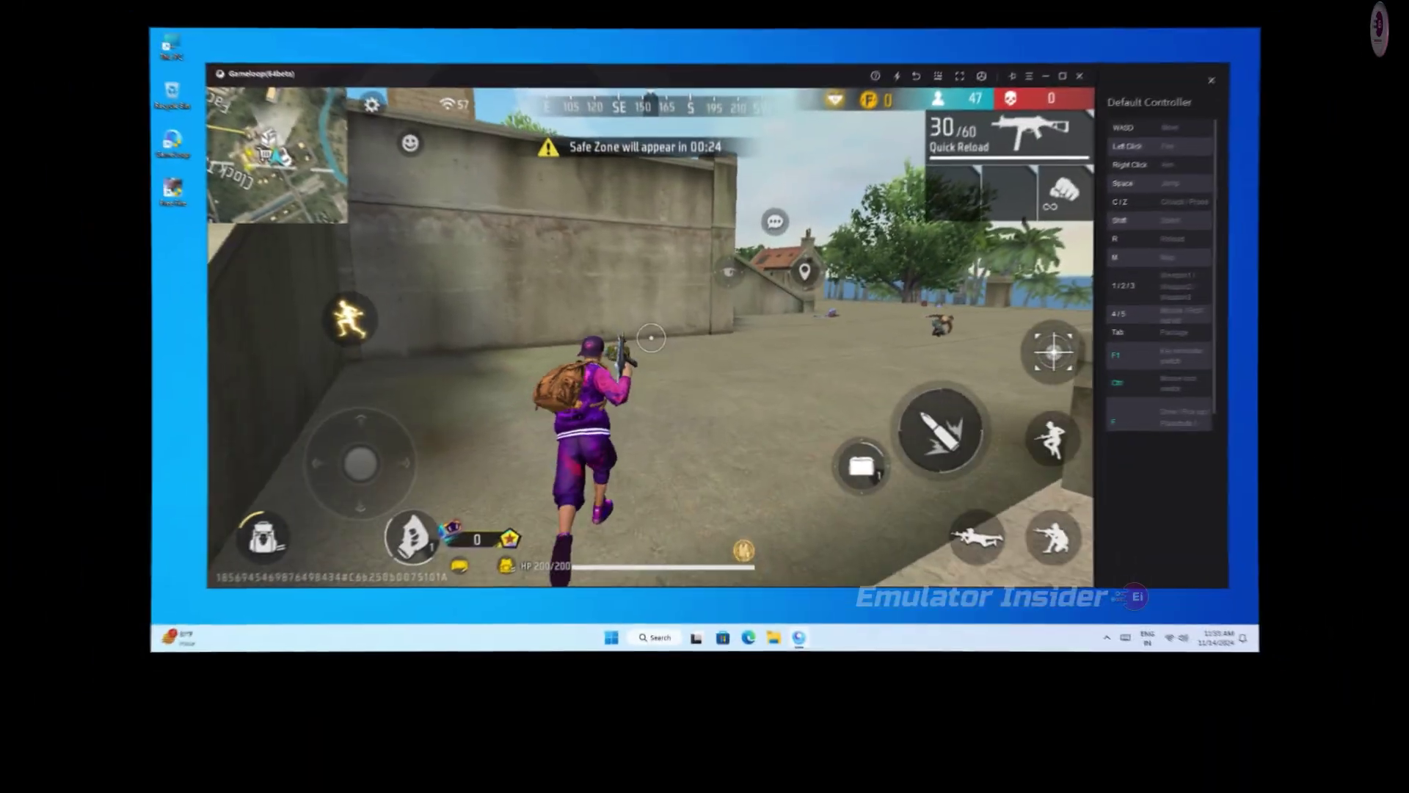
Play the match by shooting at the enemy ahead and running the character forward
left_click(651, 338)
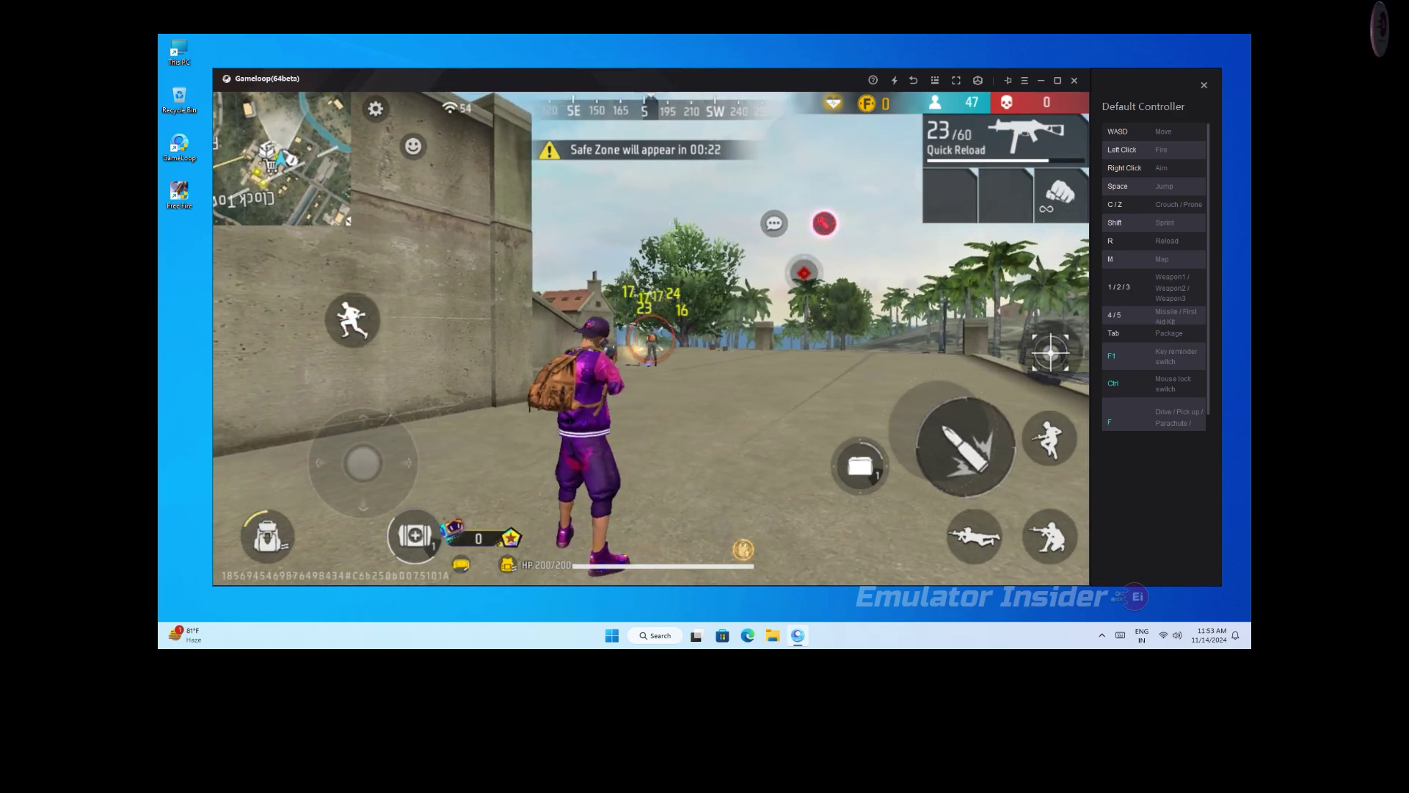
left_click(651, 338)
key("w")
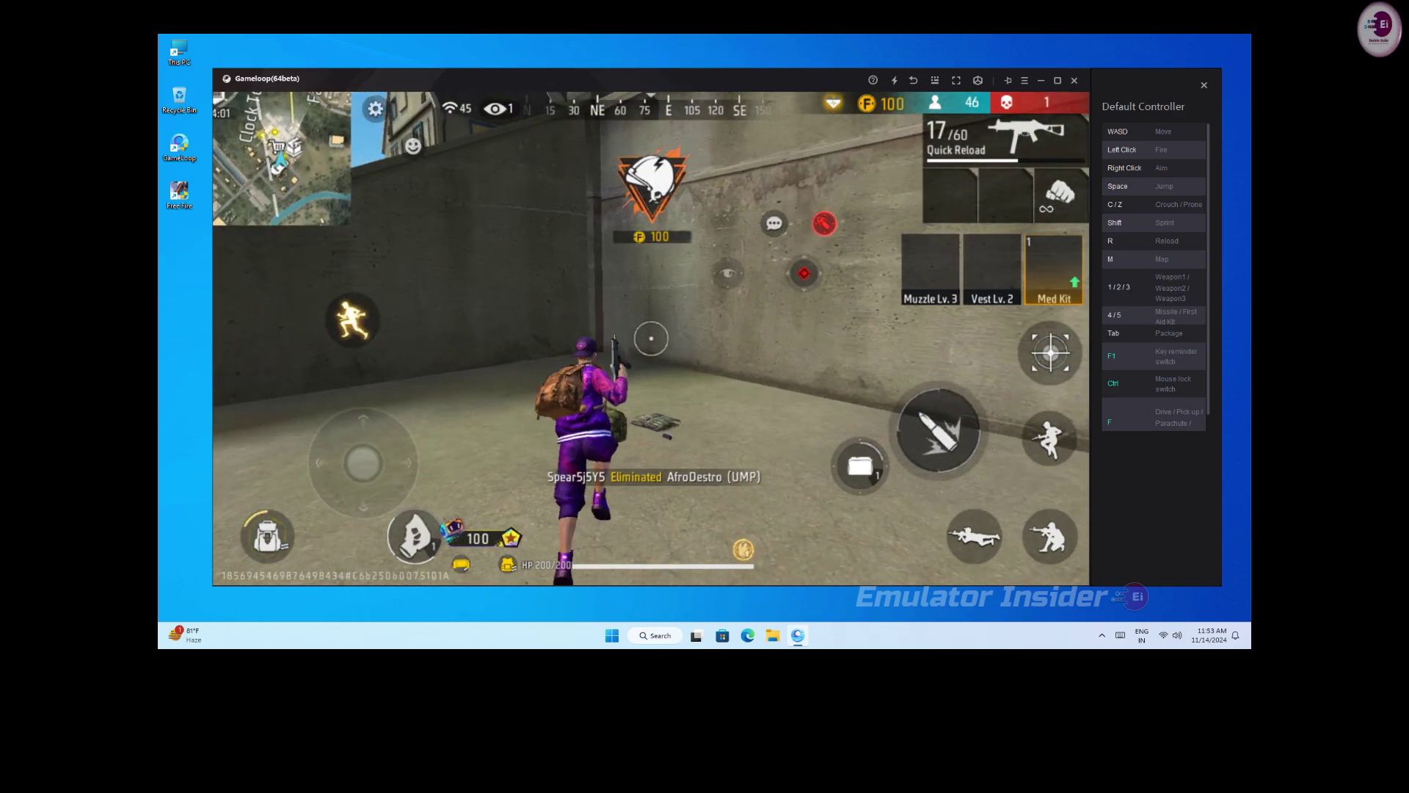
key("w")
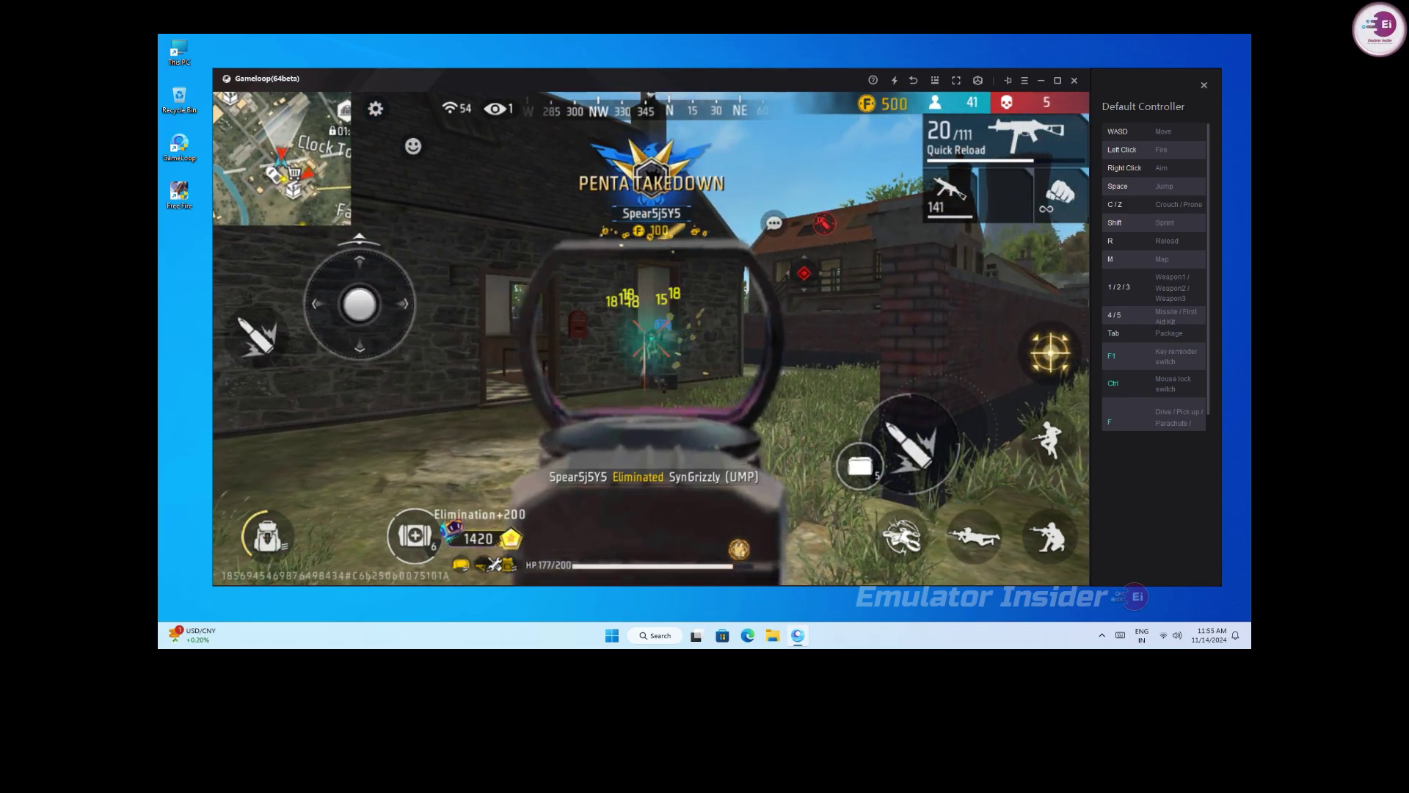
key("w")
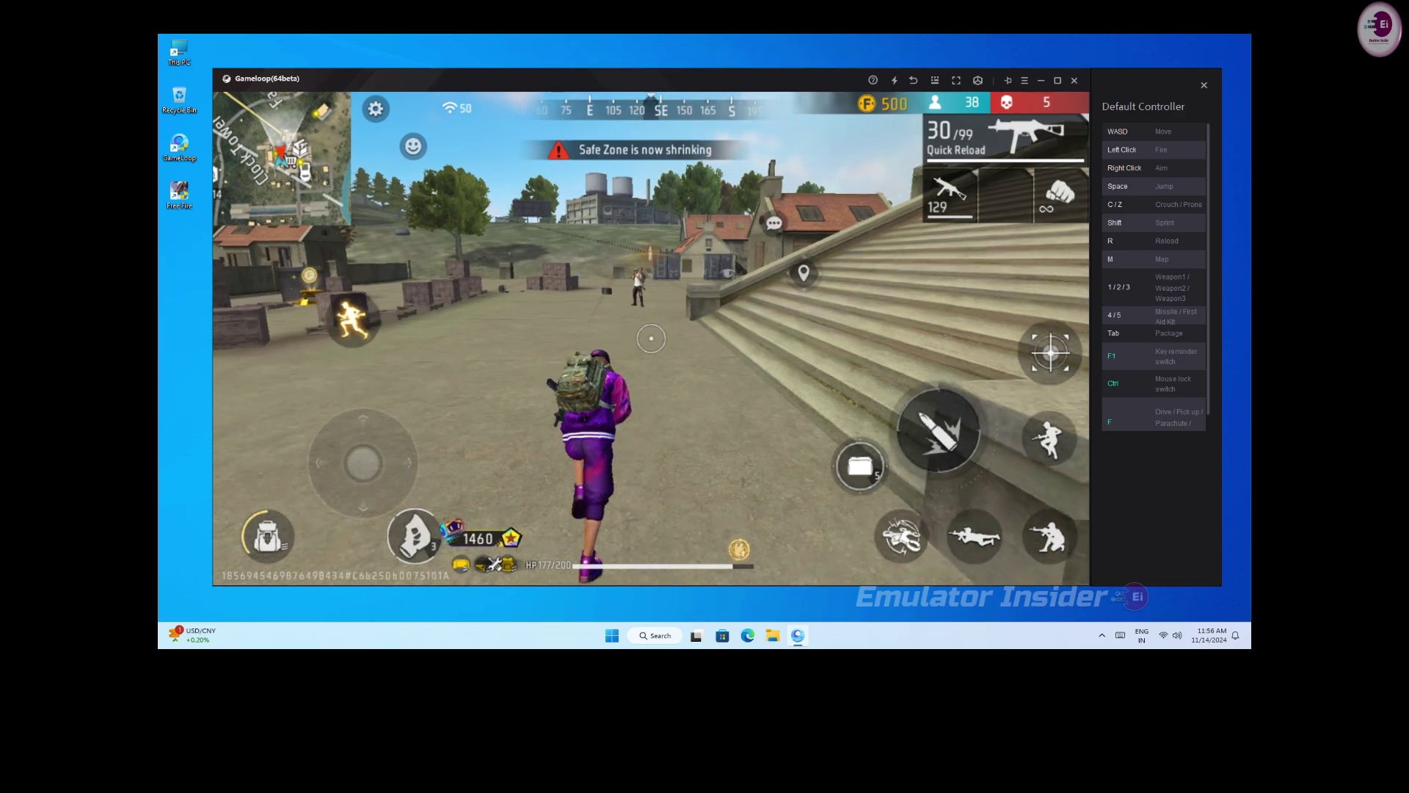